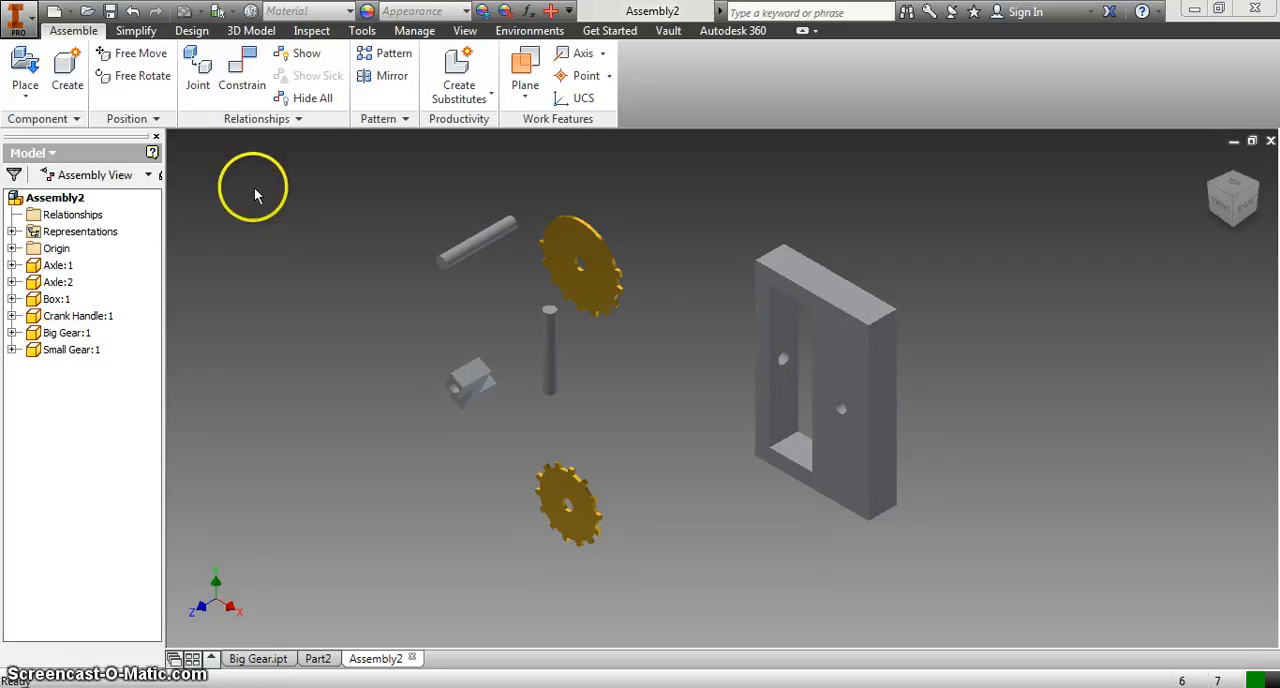
pyautogui.click(27, 16)
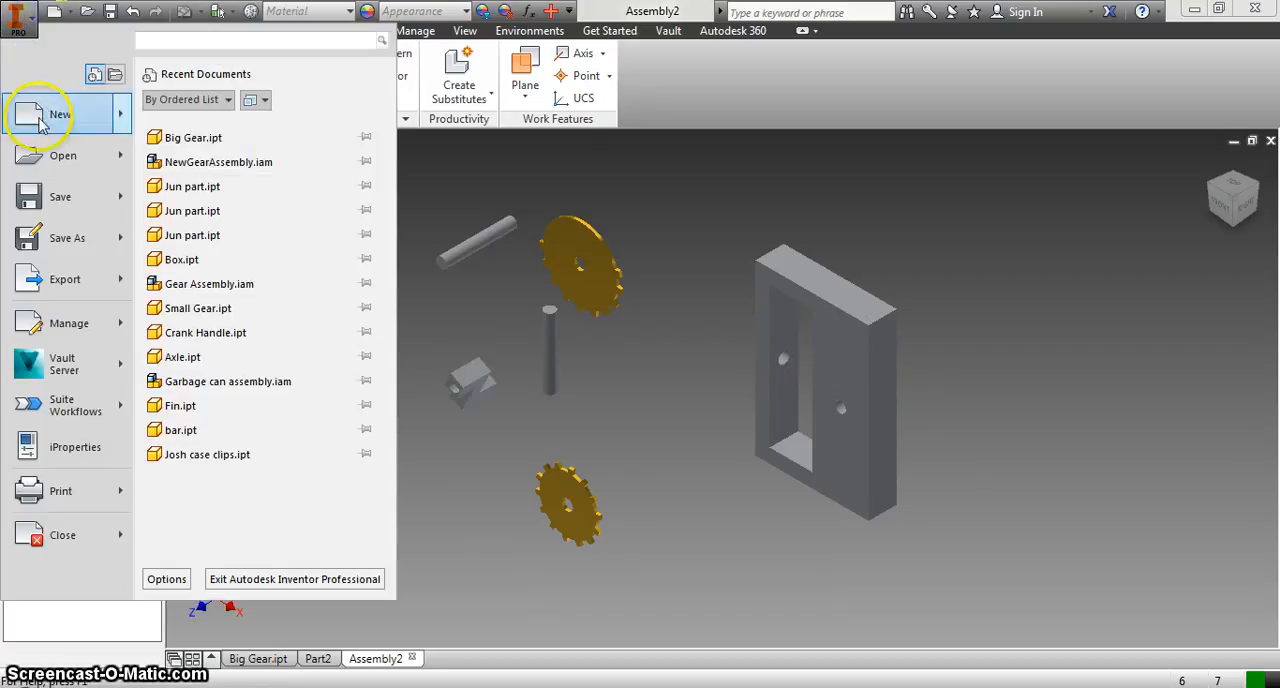
pyautogui.click(40, 108)
pyautogui.click(150, 141)
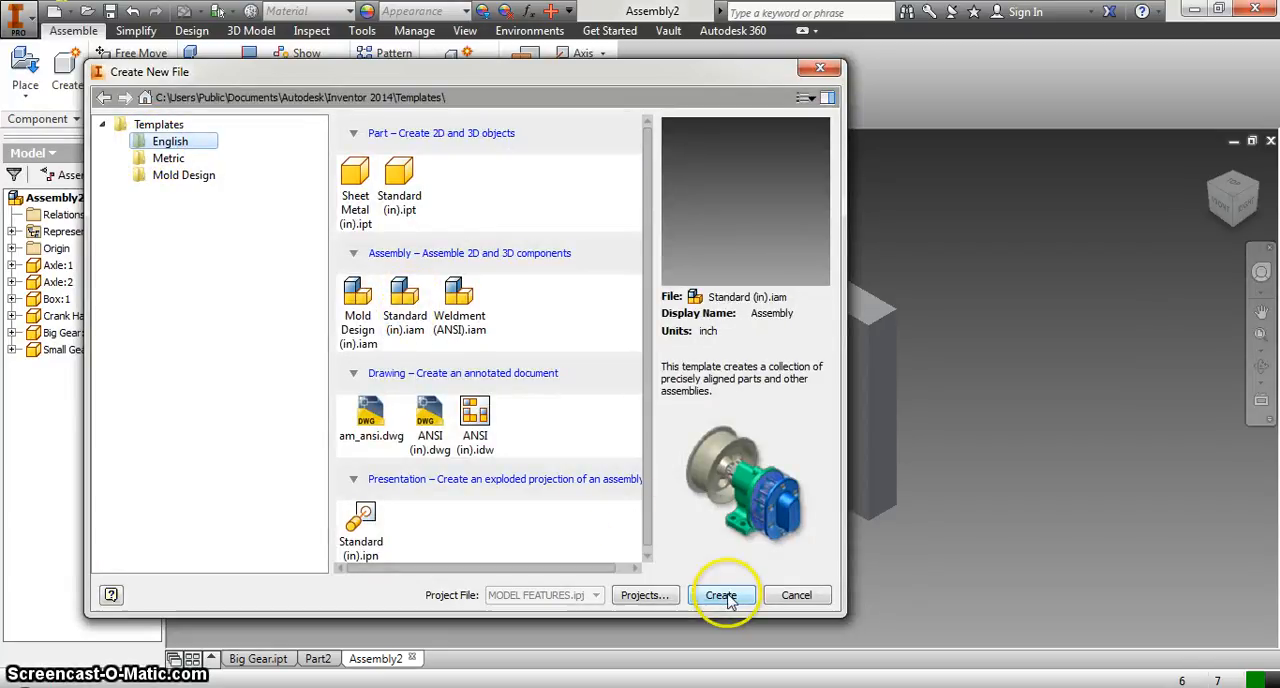
pyautogui.click(797, 595)
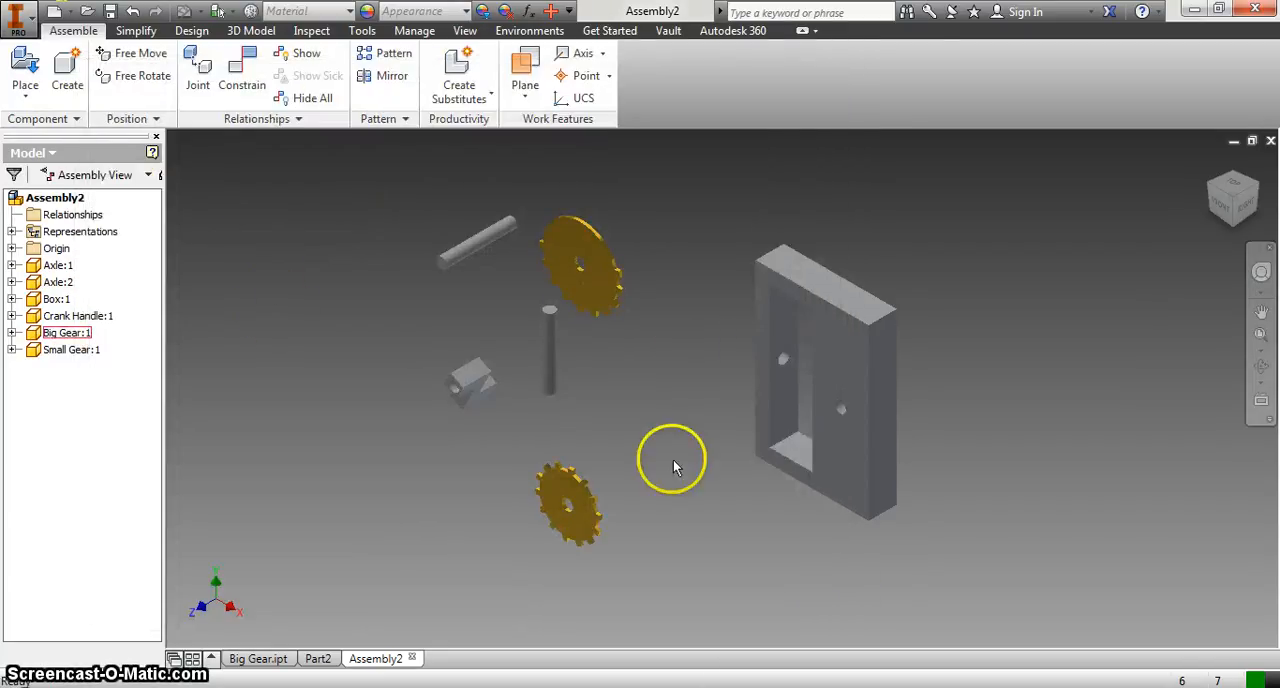
pyautogui.click(24, 65)
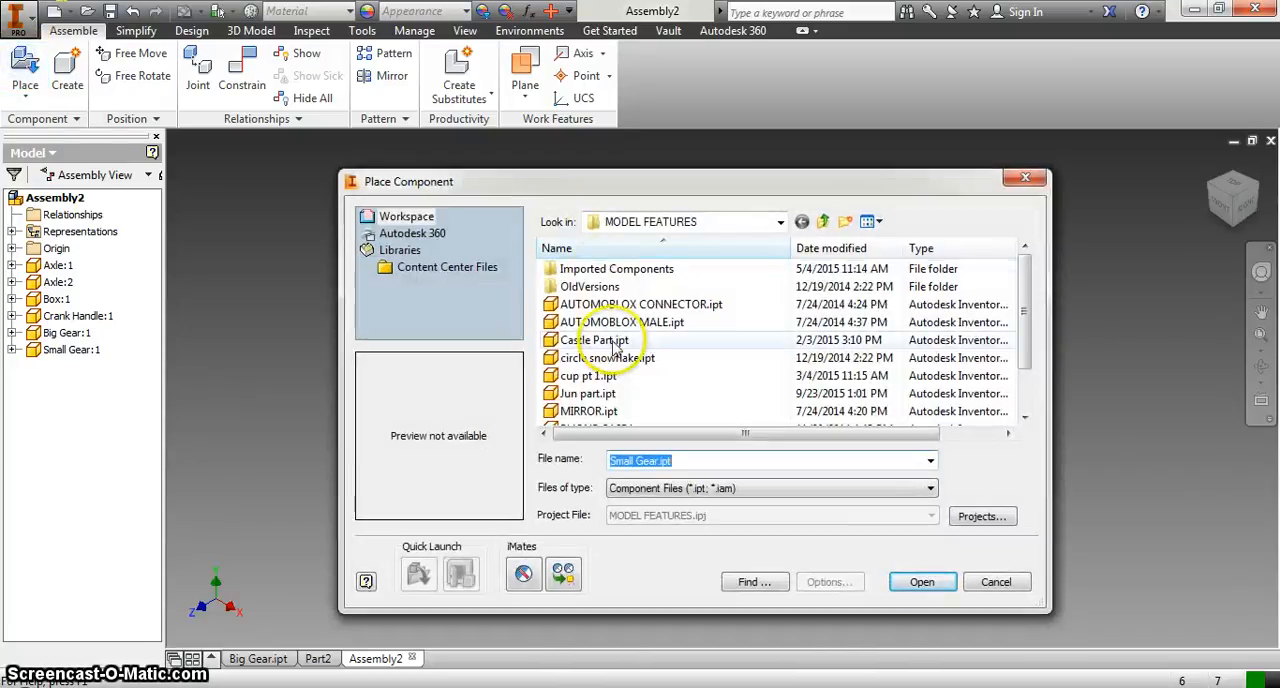
pyautogui.moveTo(598, 304); pyautogui.dragTo(626, 402)
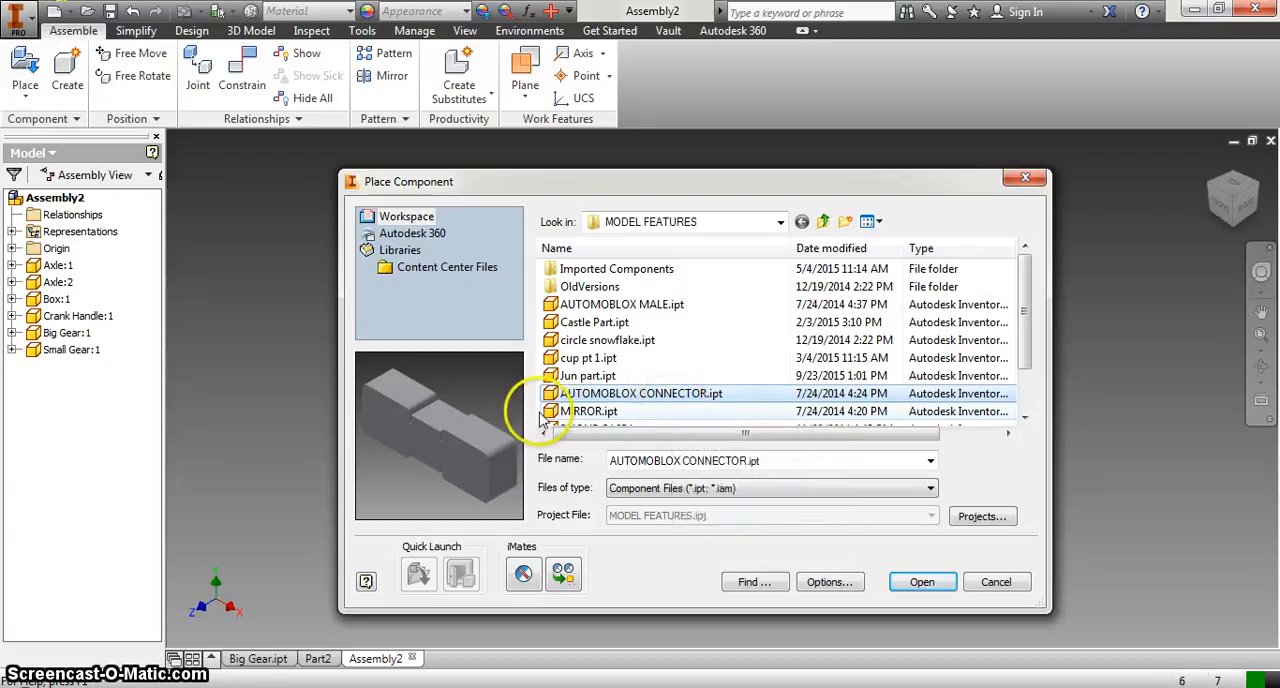
pyautogui.moveTo(540, 420); pyautogui.dragTo(703, 283)
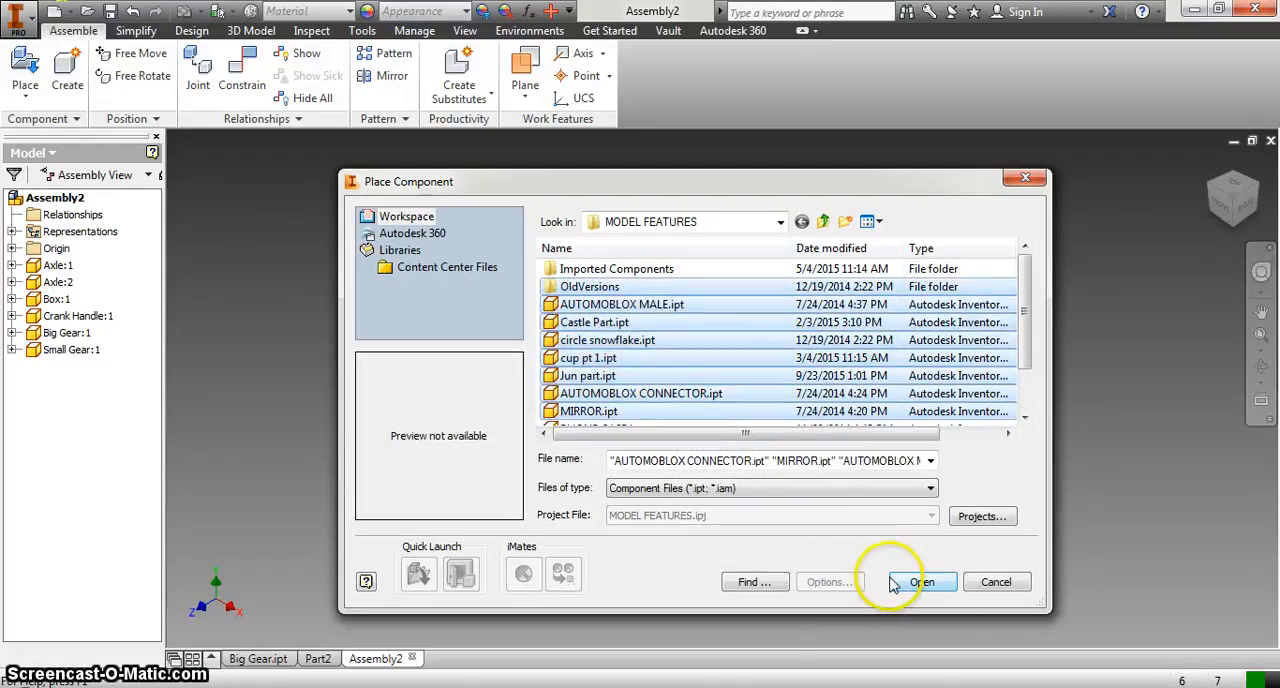
pyautogui.click(1000, 584)
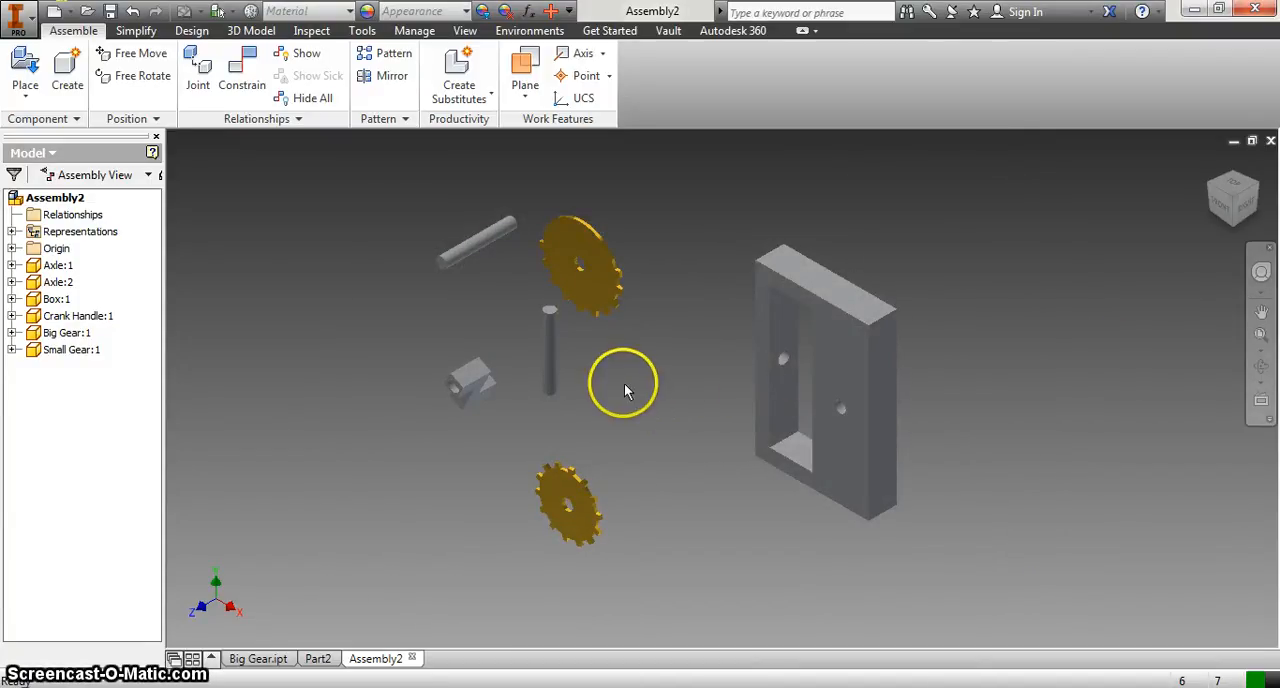
# Step: Move the box closer to the other parts and ground it in place
pyautogui.moveTo(848, 360); pyautogui.dragTo(784, 348)
pyautogui.click(900, 345)
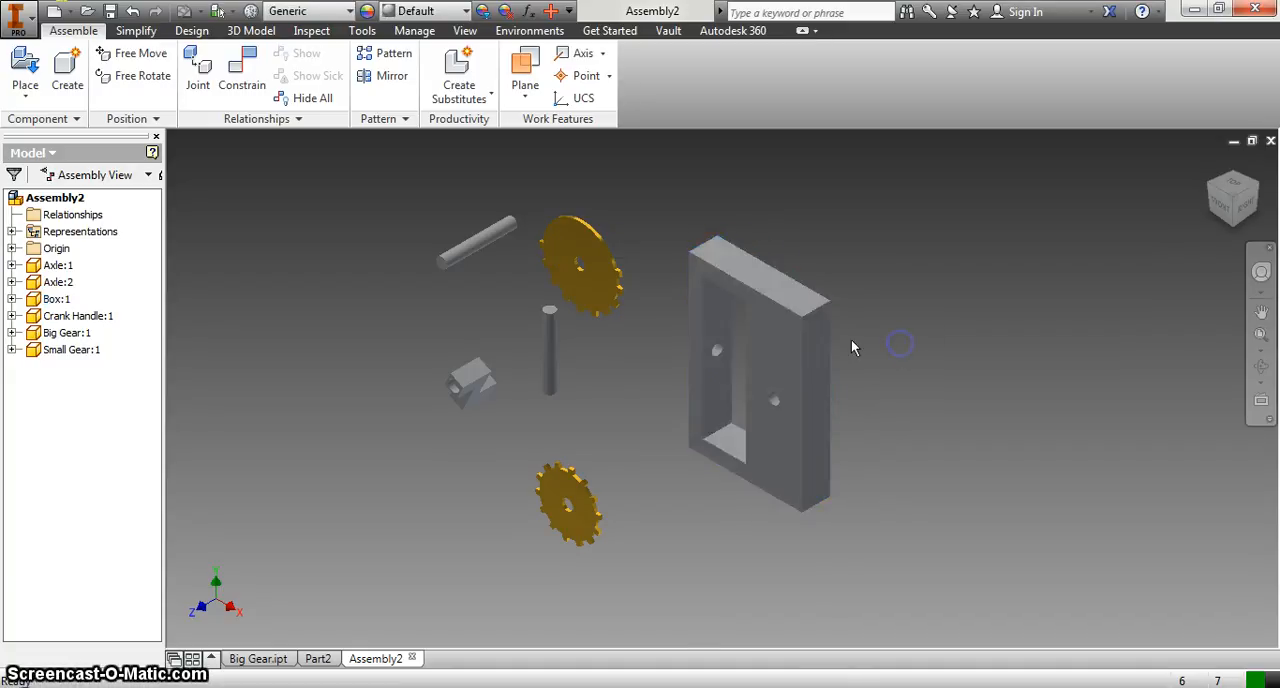
pyautogui.rightClick(784, 347)
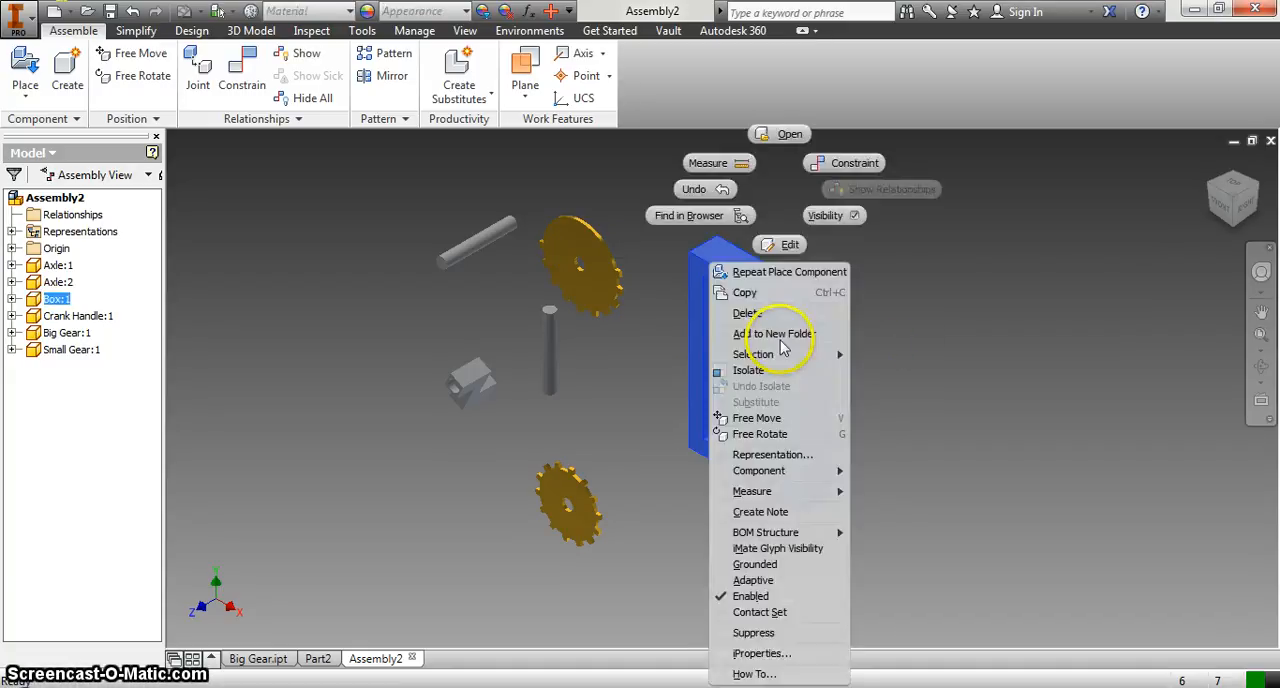
pyautogui.click(775, 566)
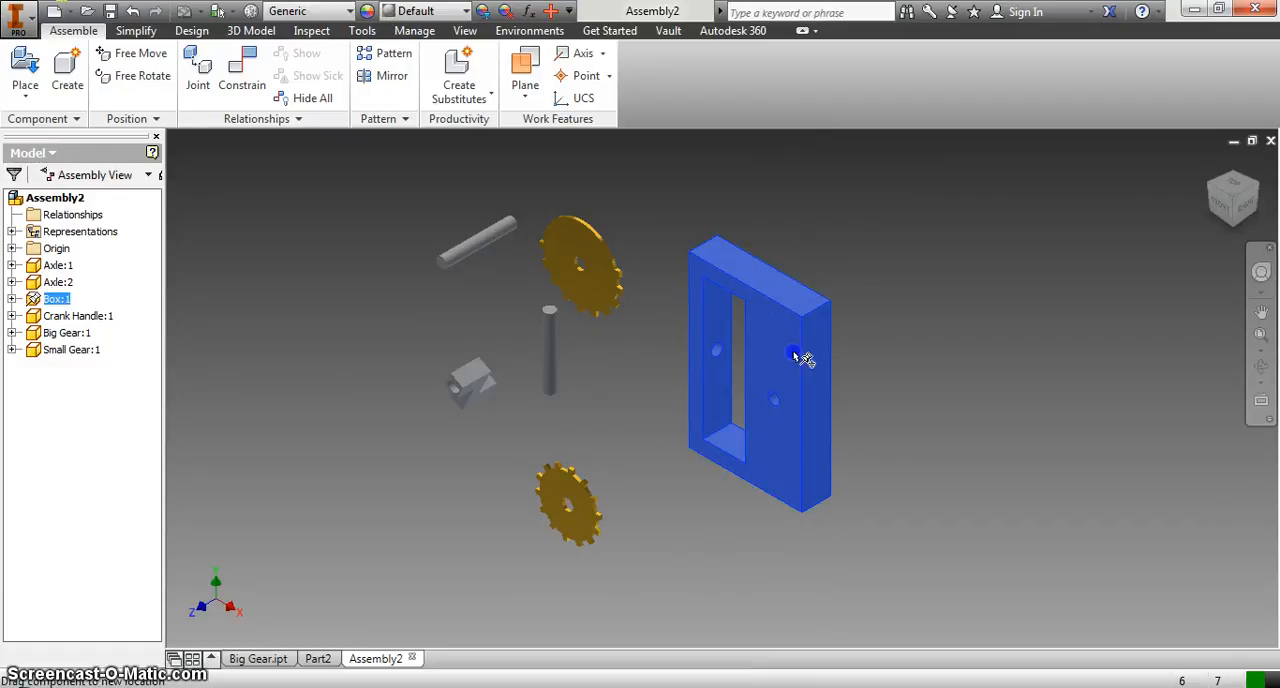
pyautogui.click(803, 251)
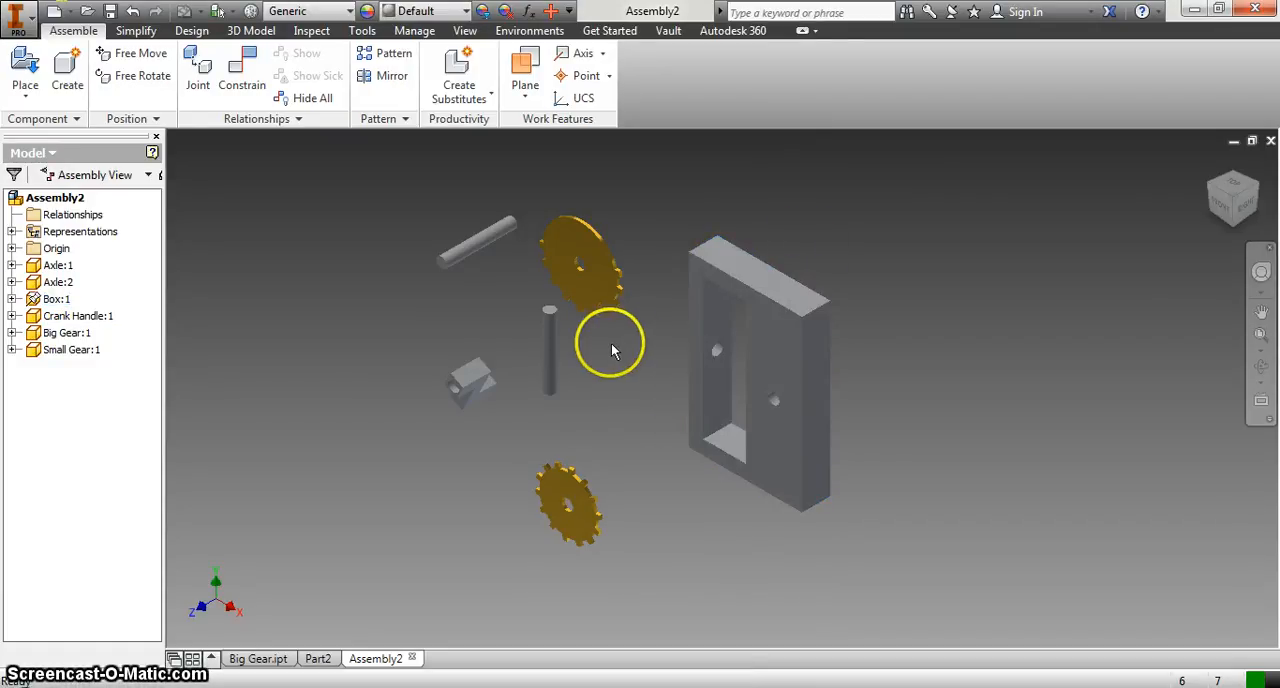
# Step: Move the vertical axle nearer the box and use an Insert constraint to join its top circular edge to the box's front hole
pyautogui.moveTo(548, 348); pyautogui.dragTo(606, 394)
pyautogui.click(558, 378)
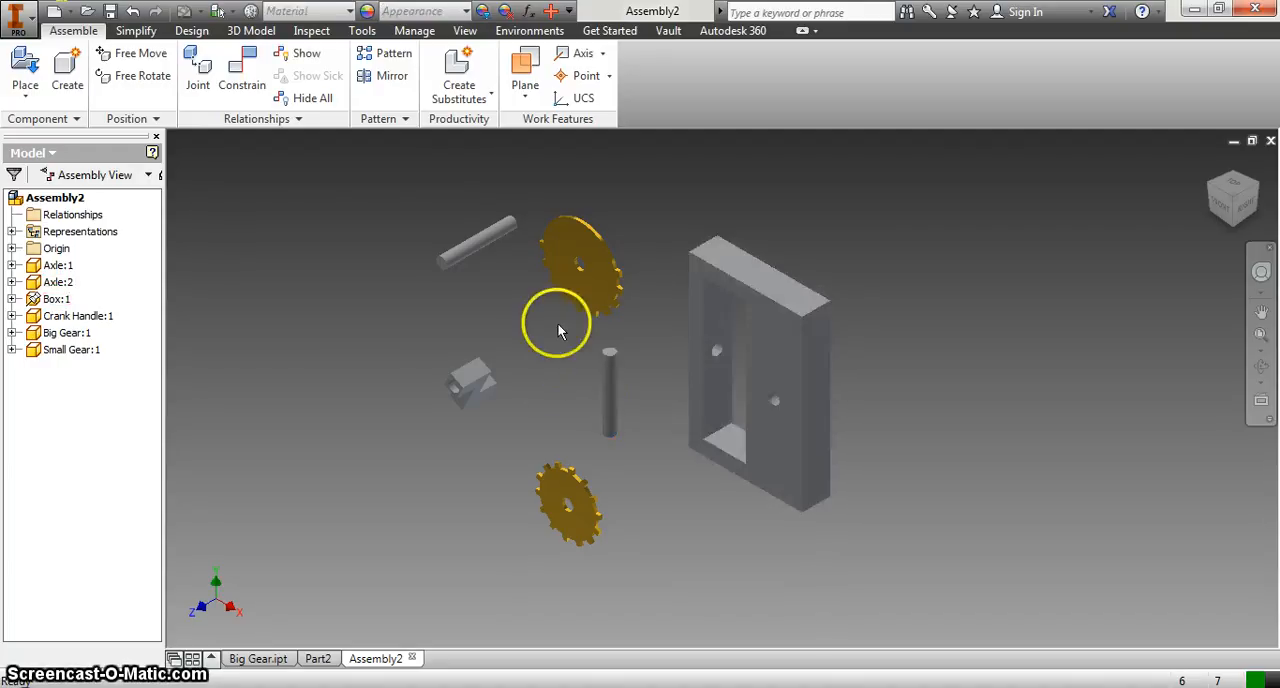
pyautogui.click(240, 86)
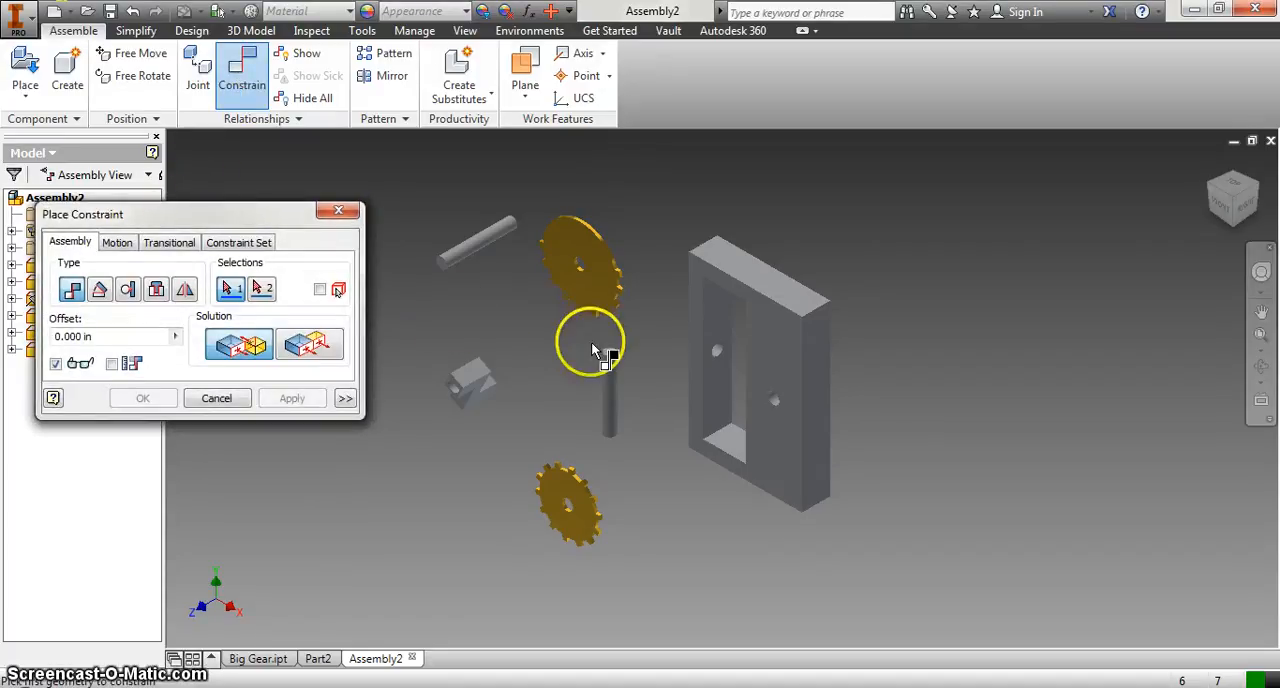
pyautogui.click(157, 291)
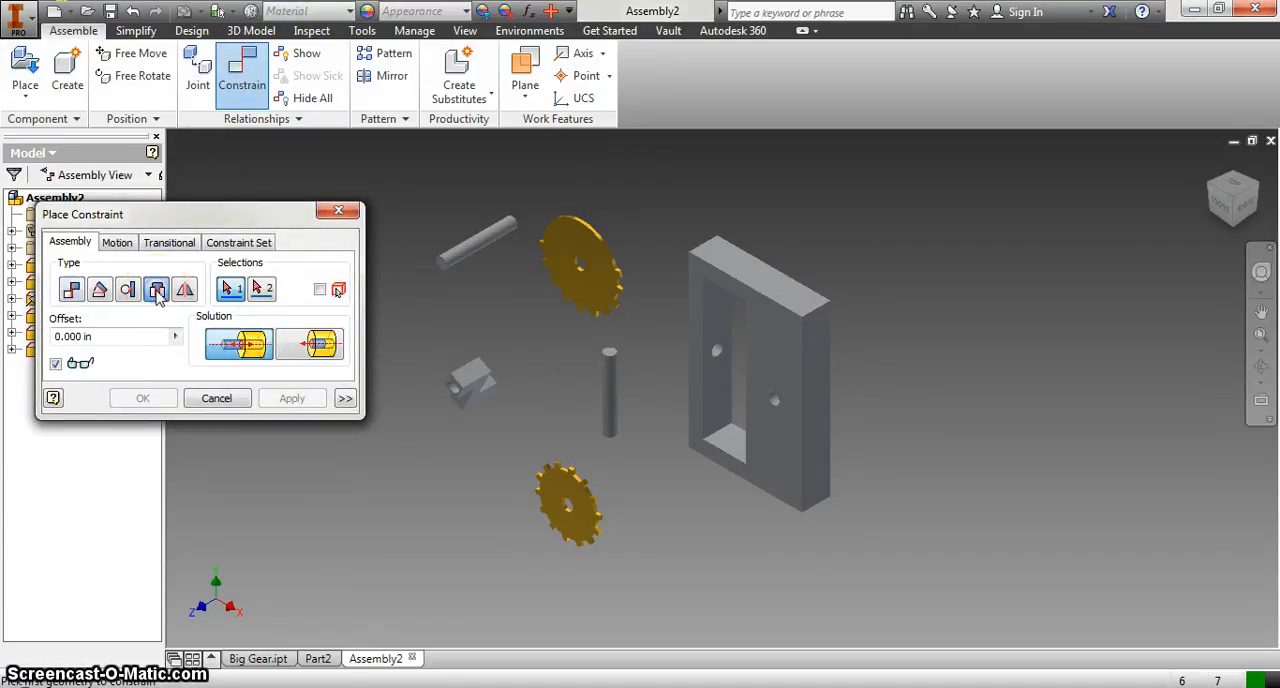
pyautogui.click(611, 357)
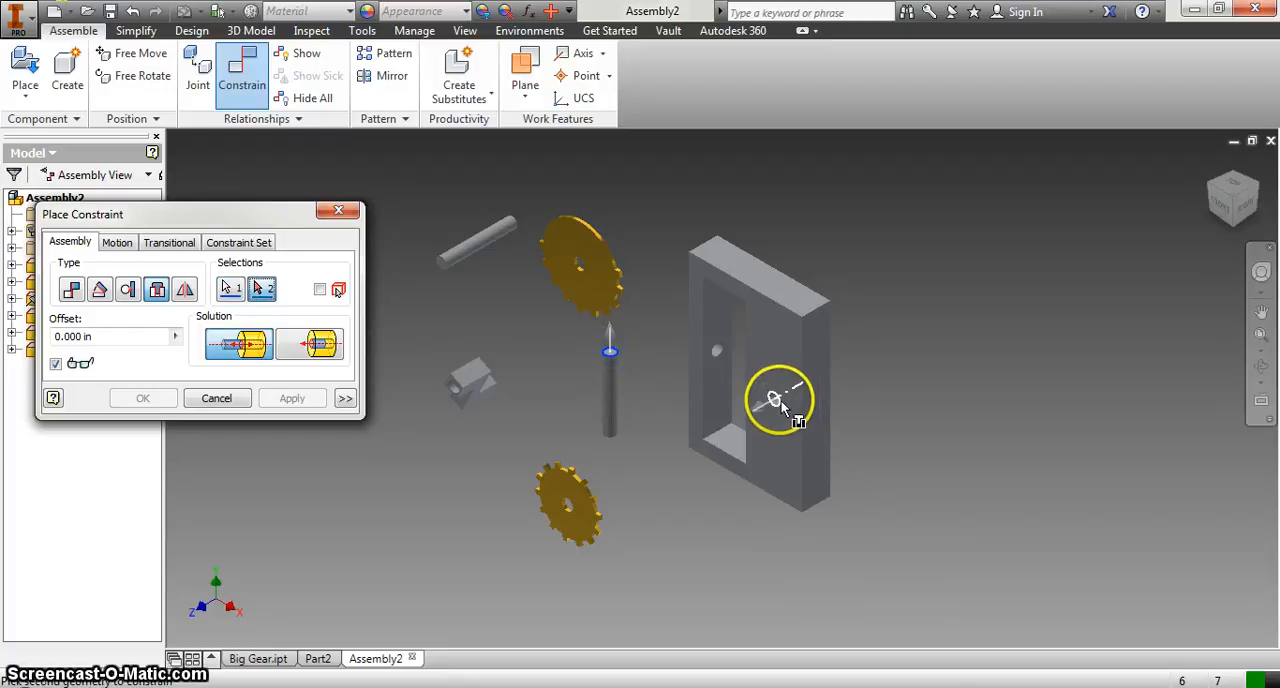
pyautogui.click(779, 401)
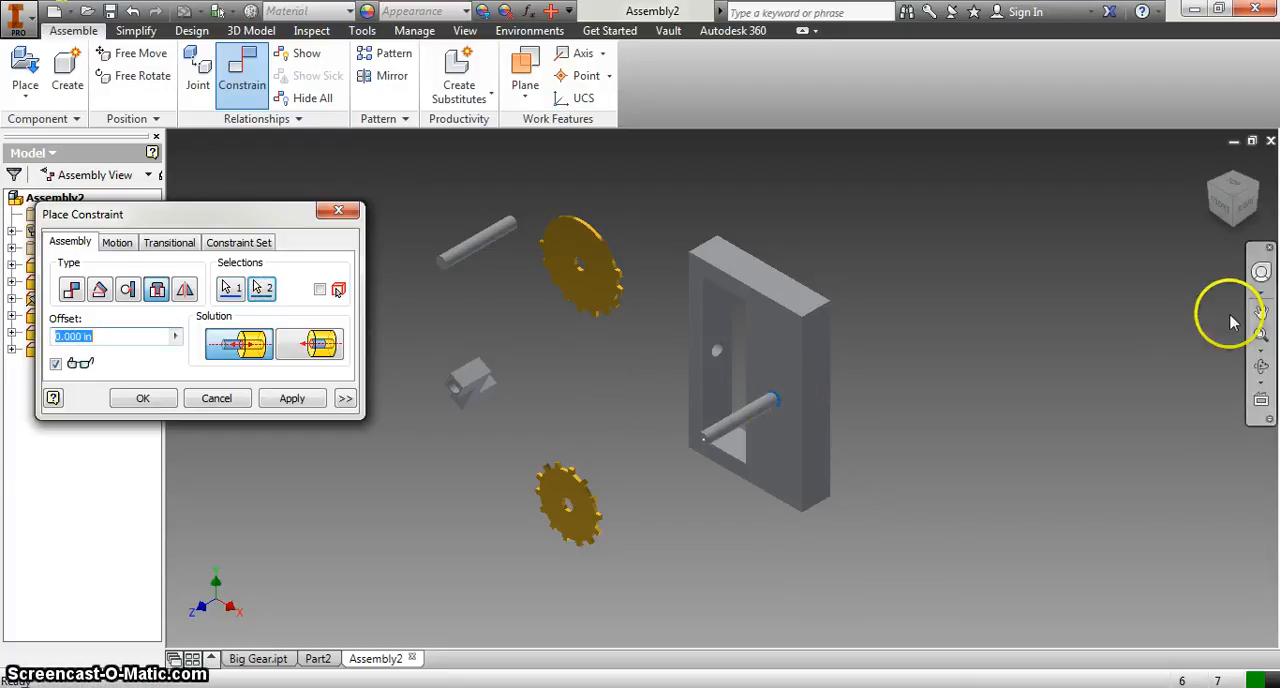
# Step: Use the aligned solution with a -0.4 in offset for the axle's Insert constraint, apply it and finish constraining
pyautogui.moveTo(1237, 206)
pyautogui.mouseDown()
pyautogui.moveTo(1046, 189)
pyautogui.moveTo(1127, 193)
pyautogui.mouseUp()
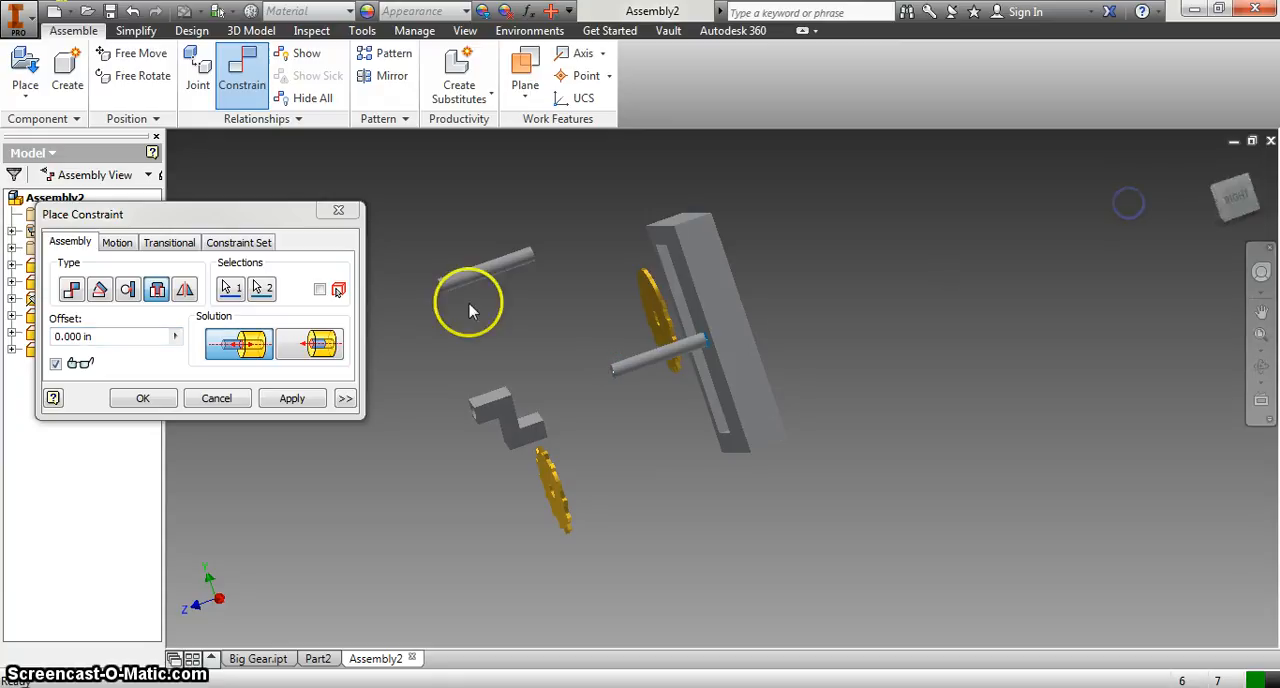
pyautogui.click(308, 345)
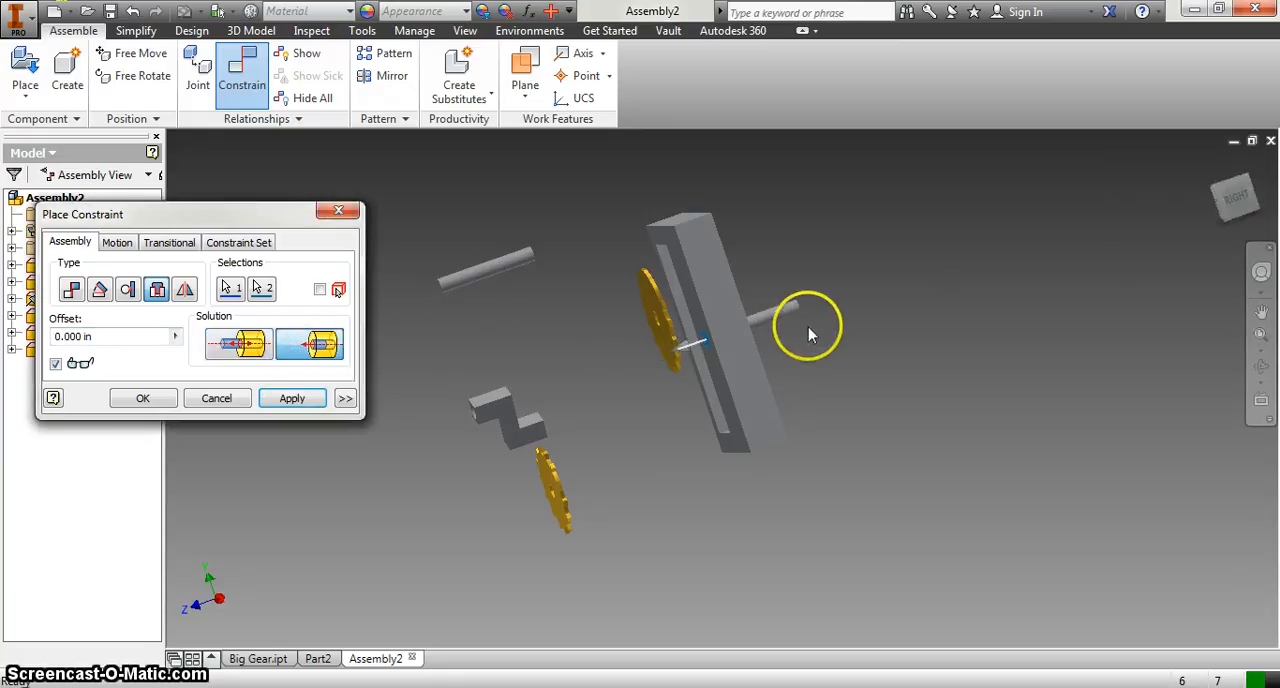
pyautogui.moveTo(1240, 210)
pyautogui.mouseDown()
pyautogui.moveTo(1200, 215)
pyautogui.moveTo(1209, 209)
pyautogui.mouseUp()
pyautogui.click(165, 337)
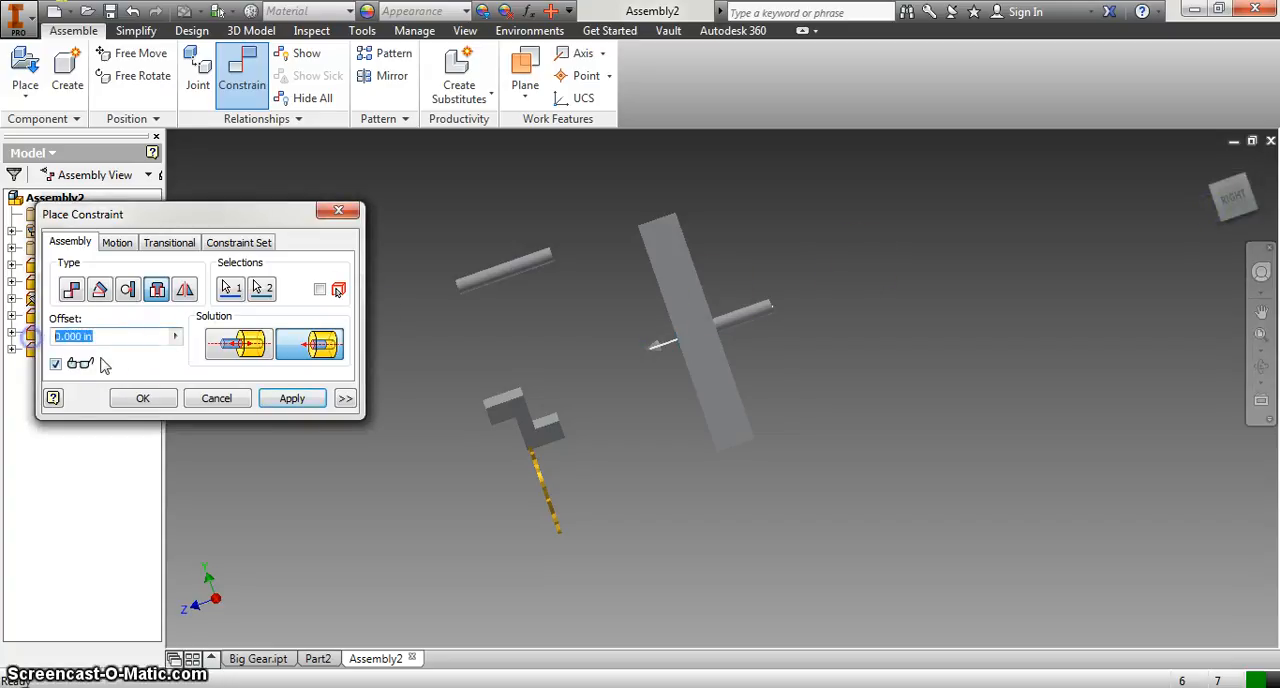
pyautogui.click(118, 362)
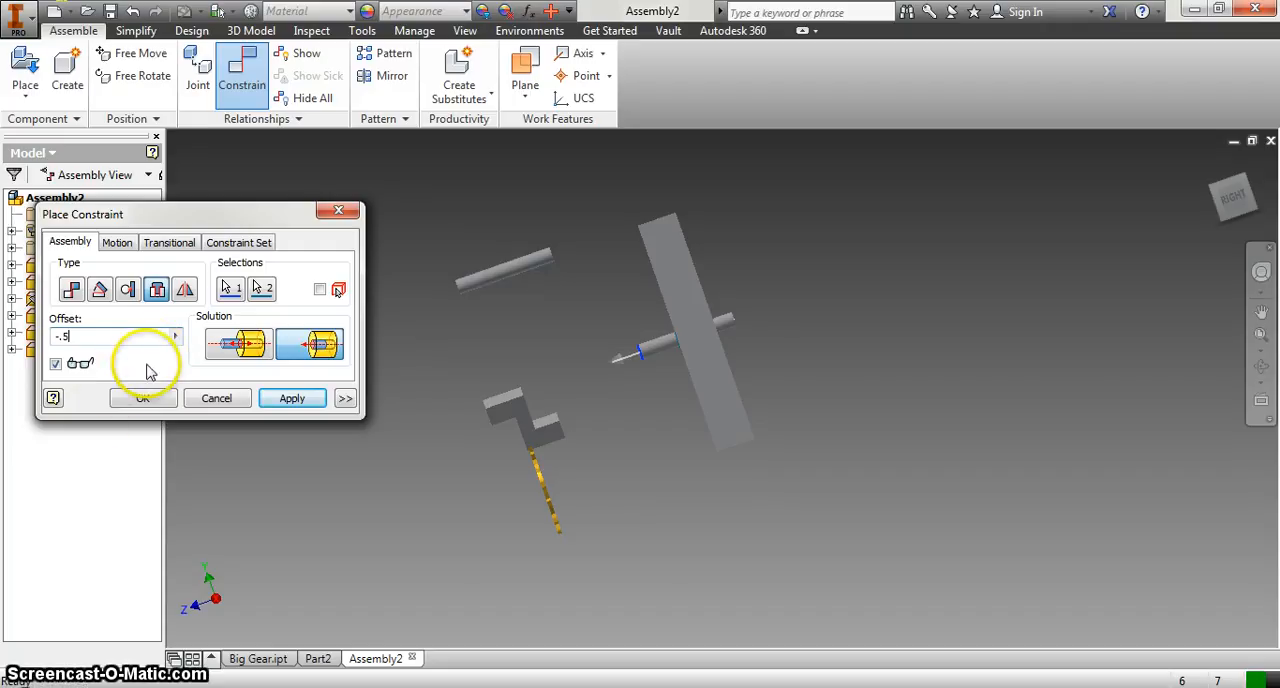
pyautogui.click(314, 400)
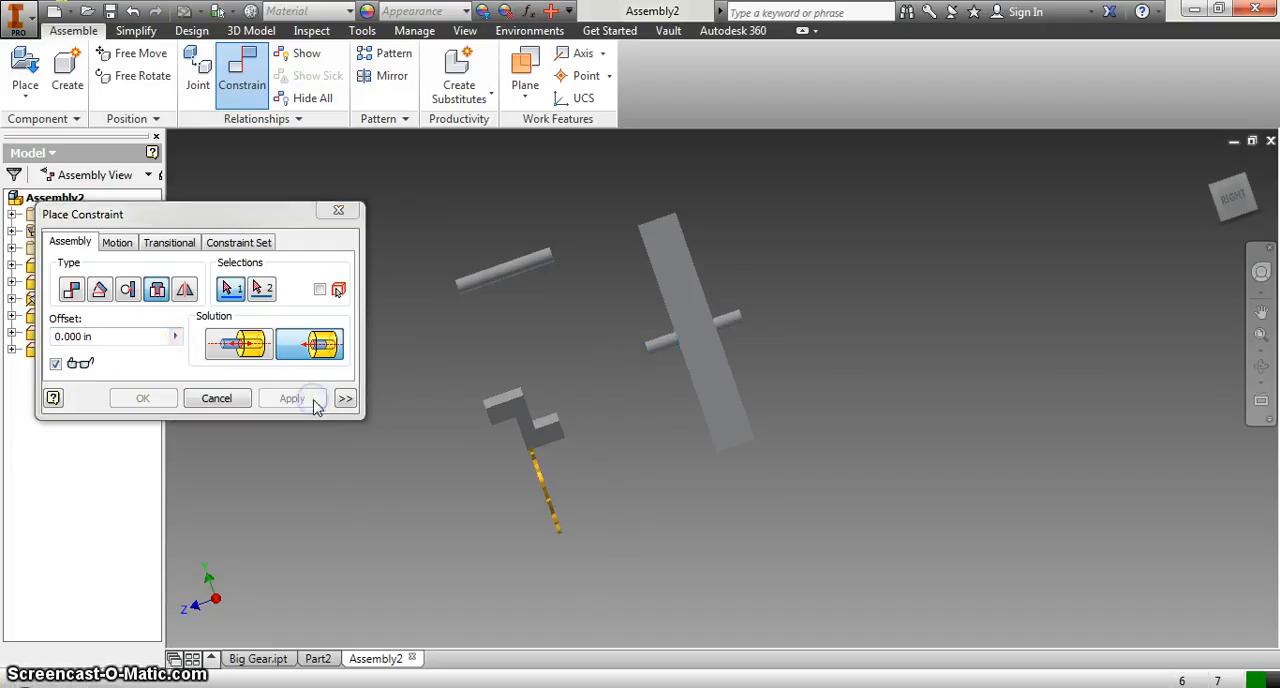
pyautogui.click(1222, 196)
pyautogui.click(733, 358)
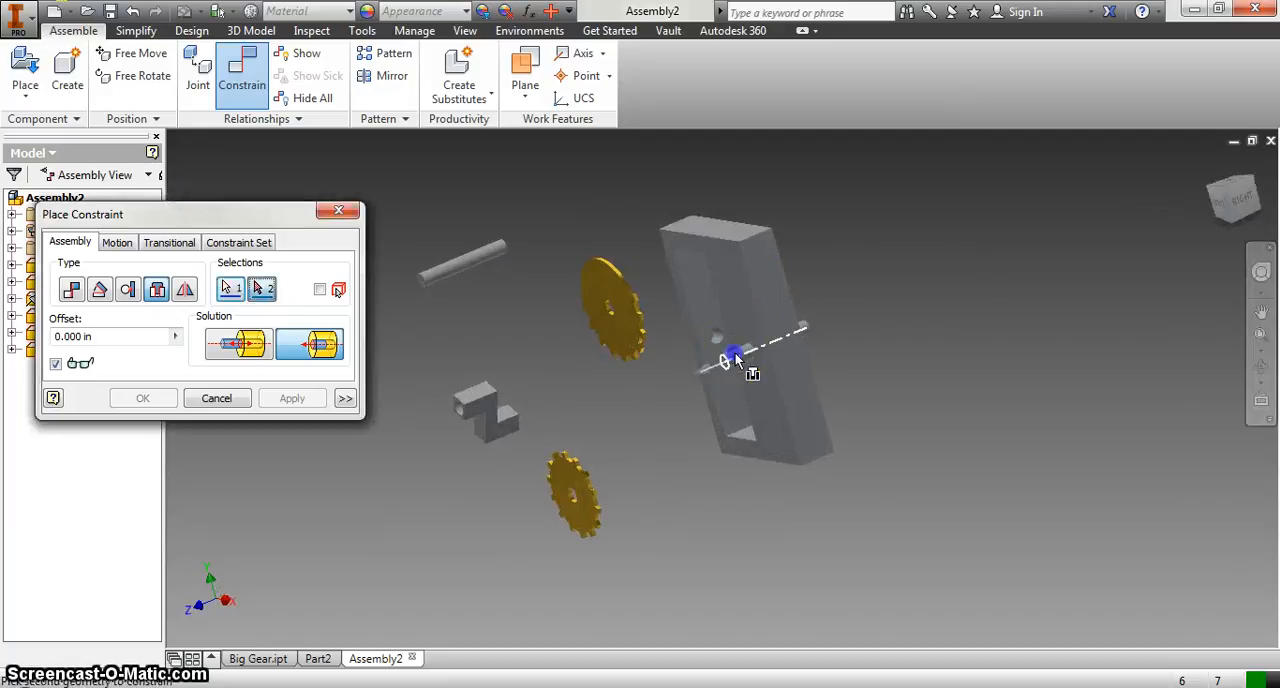
pyautogui.click(222, 396)
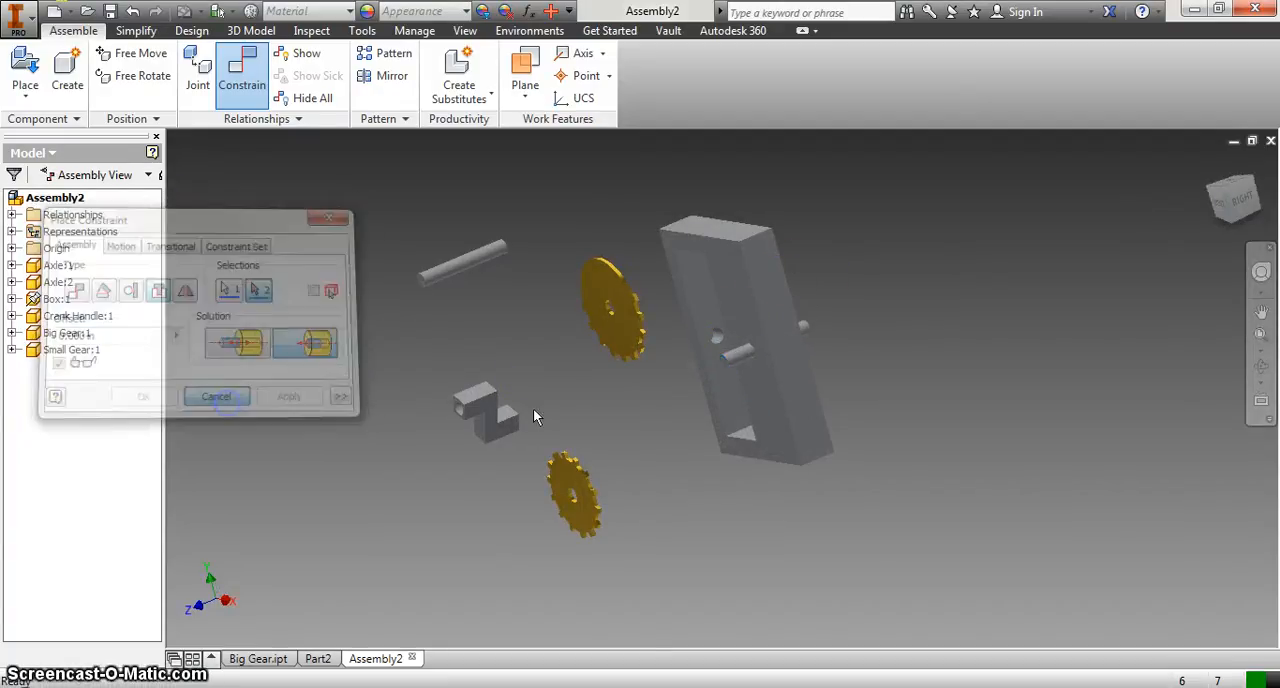
# Step: Check how the constrained axle moves within the box's hole
pyautogui.click(778, 374)
pyautogui.click(733, 362)
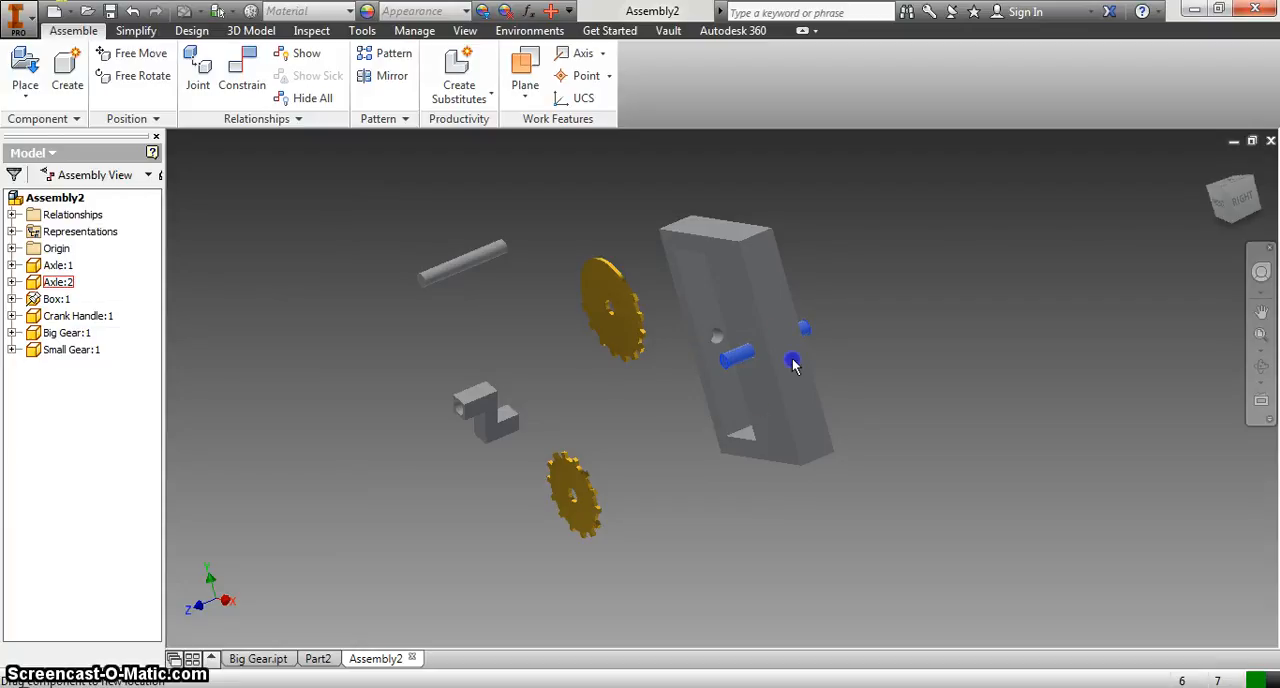
pyautogui.click(508, 360)
# Step: Move the crank handle to the back side of the box and pick its round hole and the protruding axle end for an Insert constraint
pyautogui.moveTo(488, 412); pyautogui.dragTo(912, 309)
pyautogui.click(460, 182)
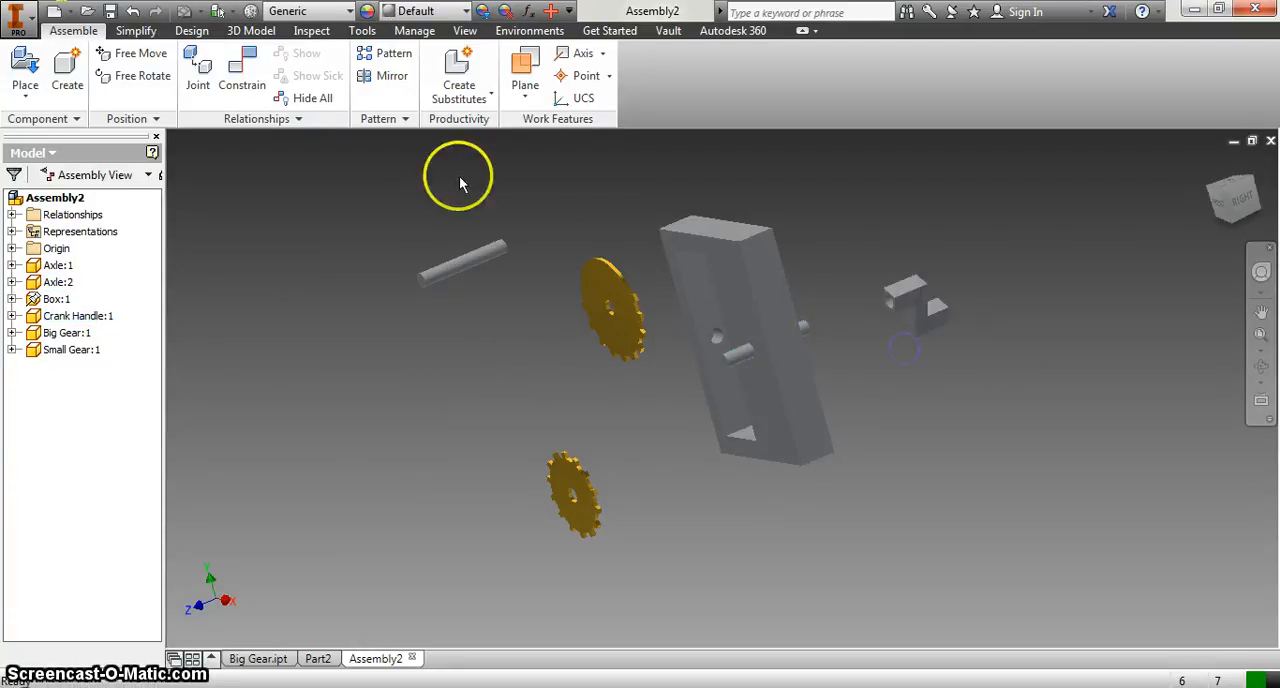
pyautogui.click(242, 70)
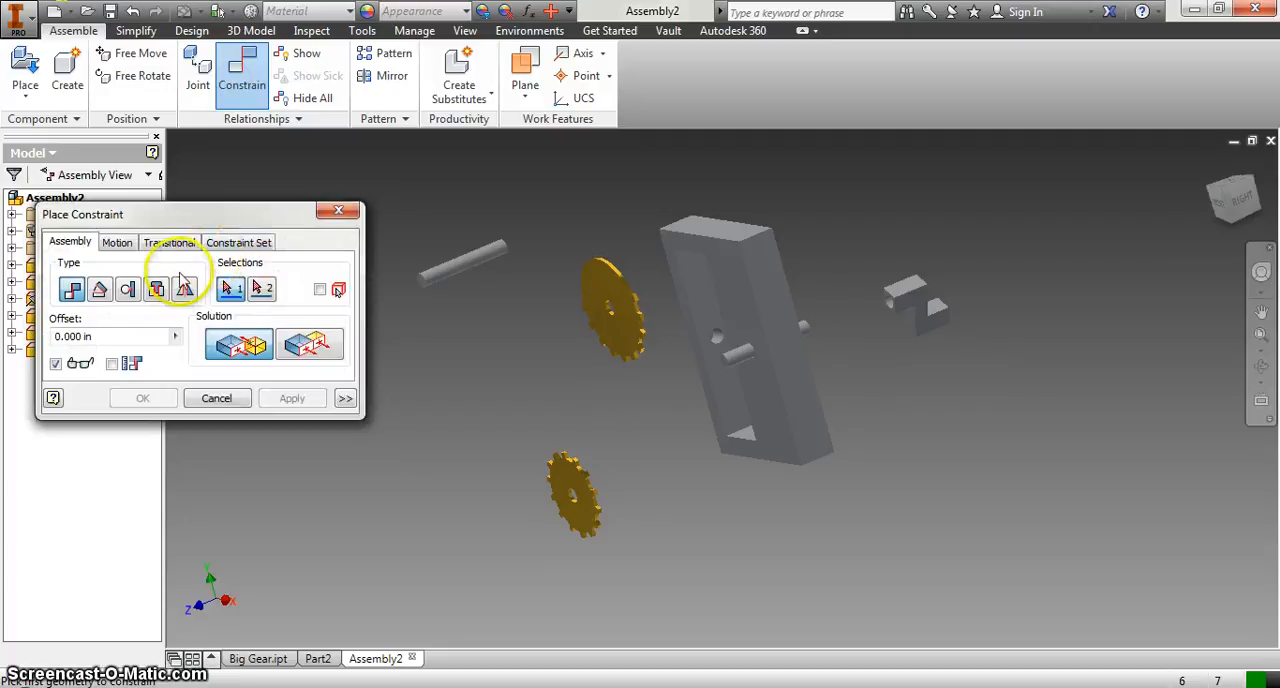
pyautogui.click(157, 289)
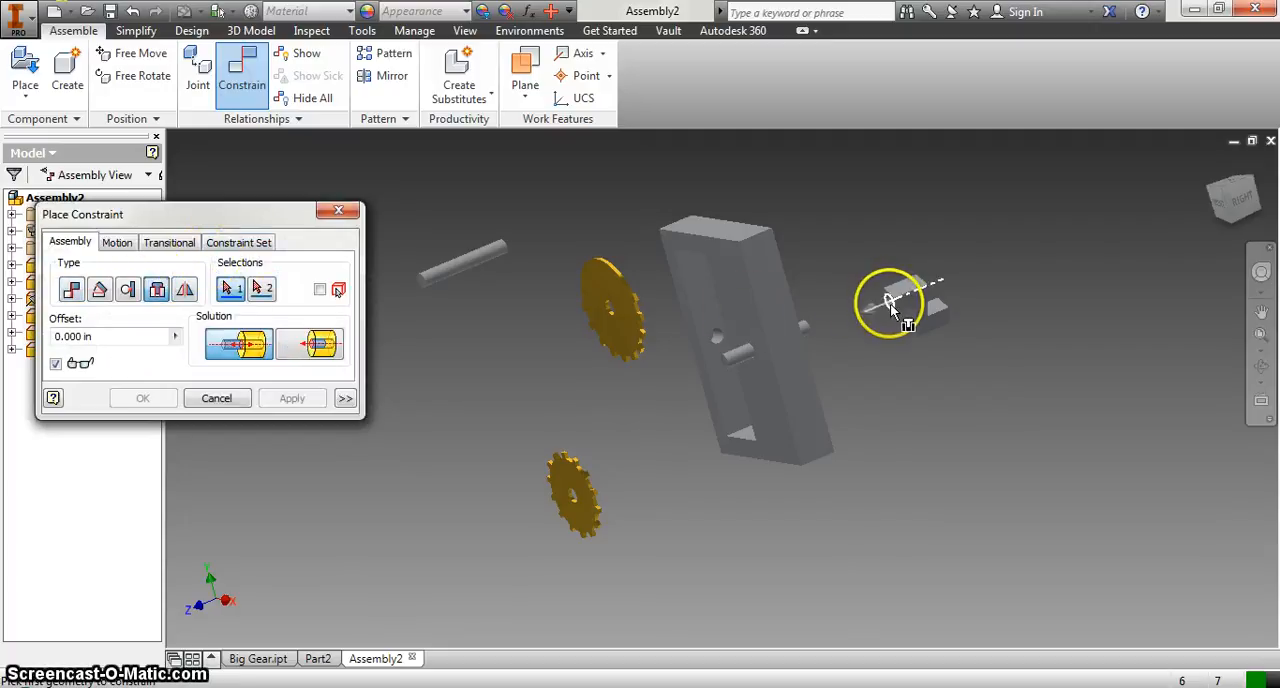
pyautogui.click(72, 290)
pyautogui.click(240, 352)
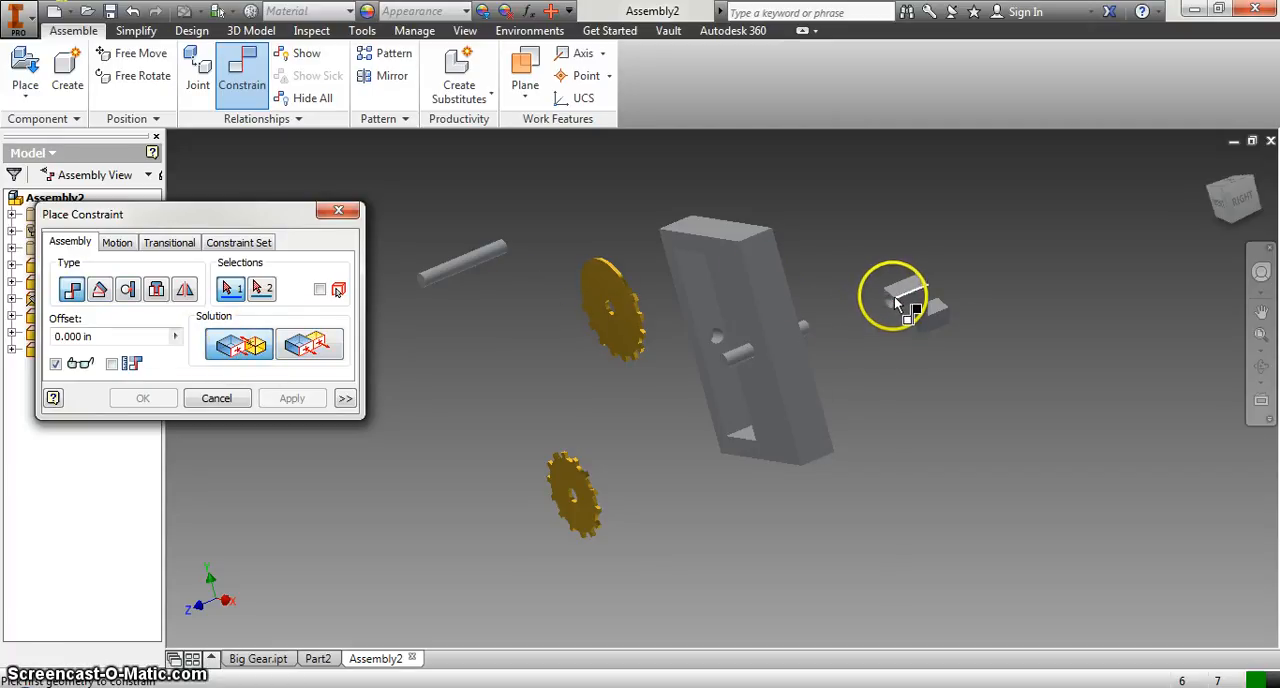
pyautogui.scroll(5, 886, 300)
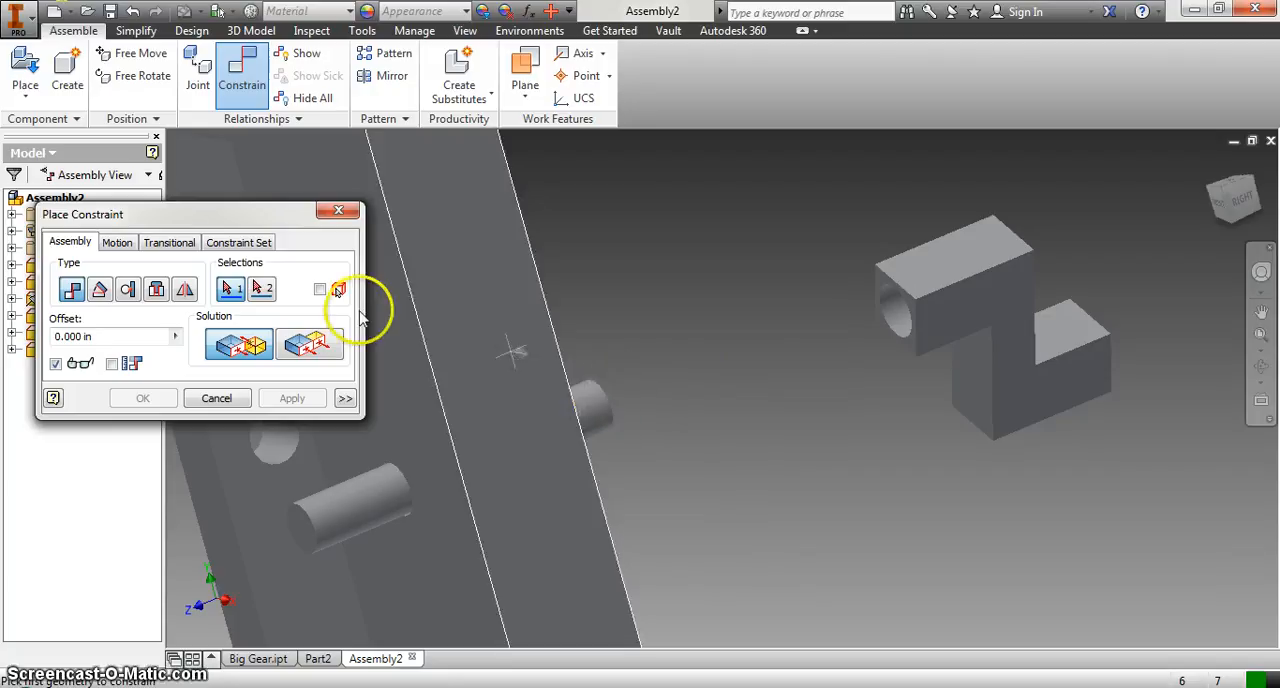
pyautogui.click(156, 290)
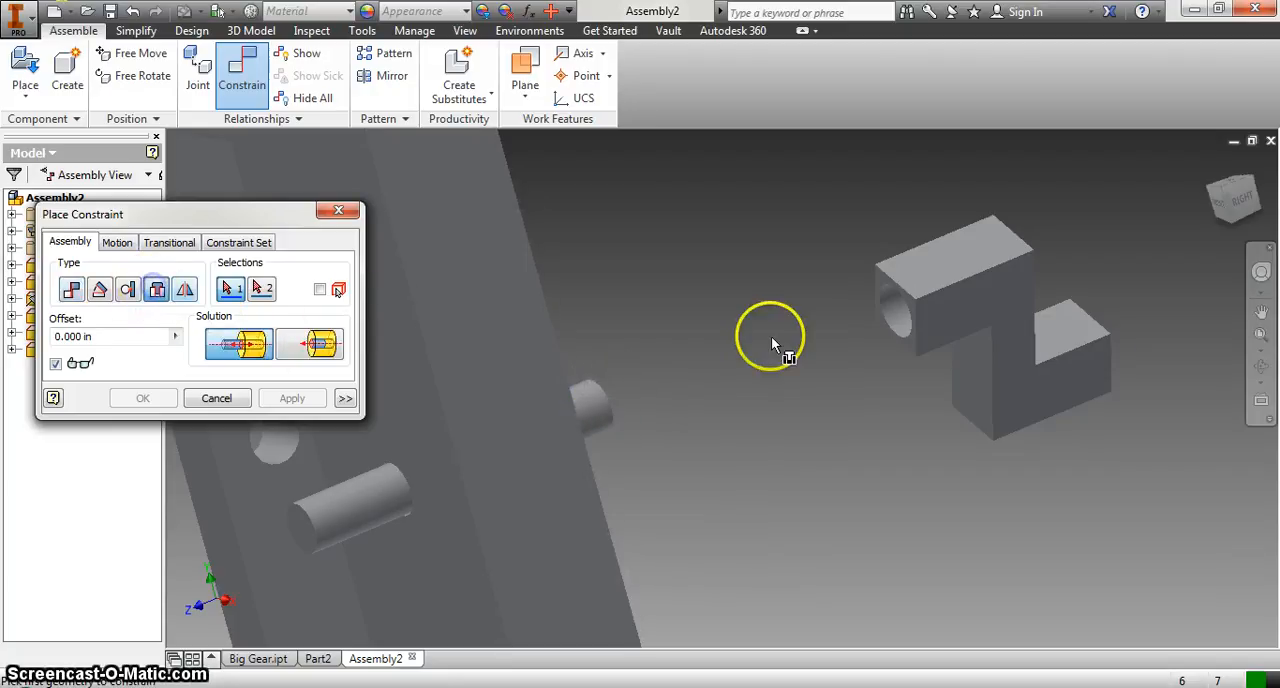
pyautogui.click(894, 312)
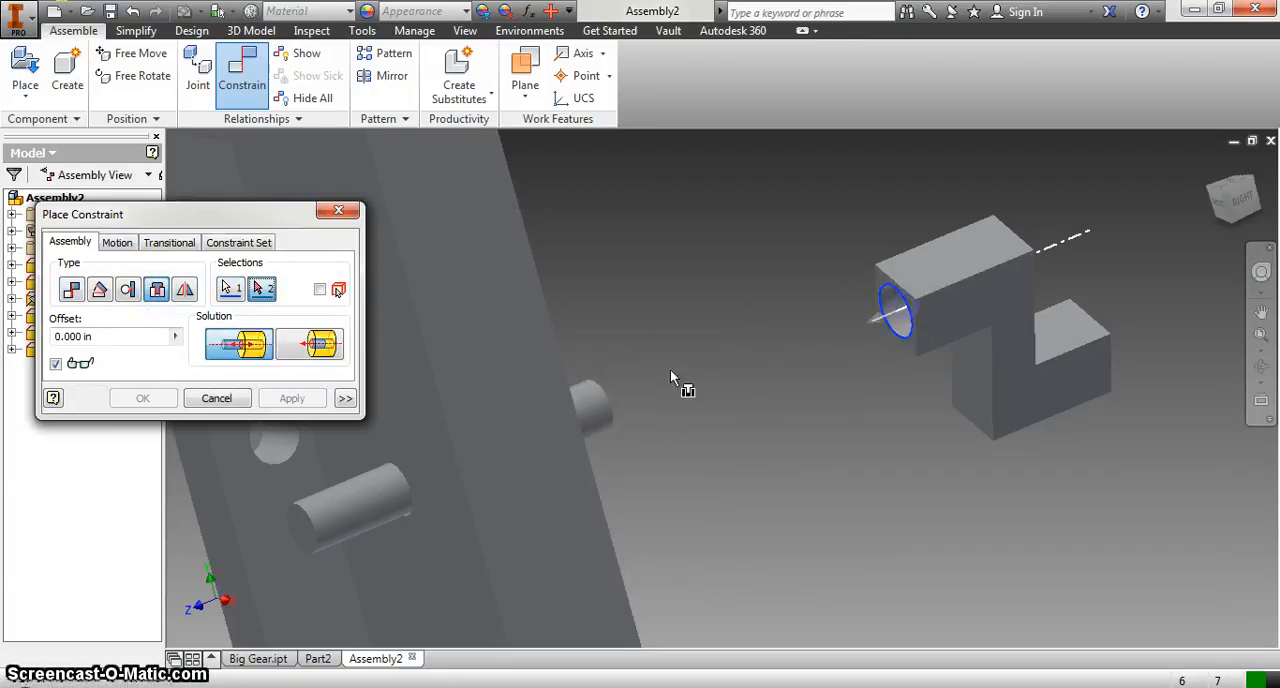
pyautogui.click(606, 403)
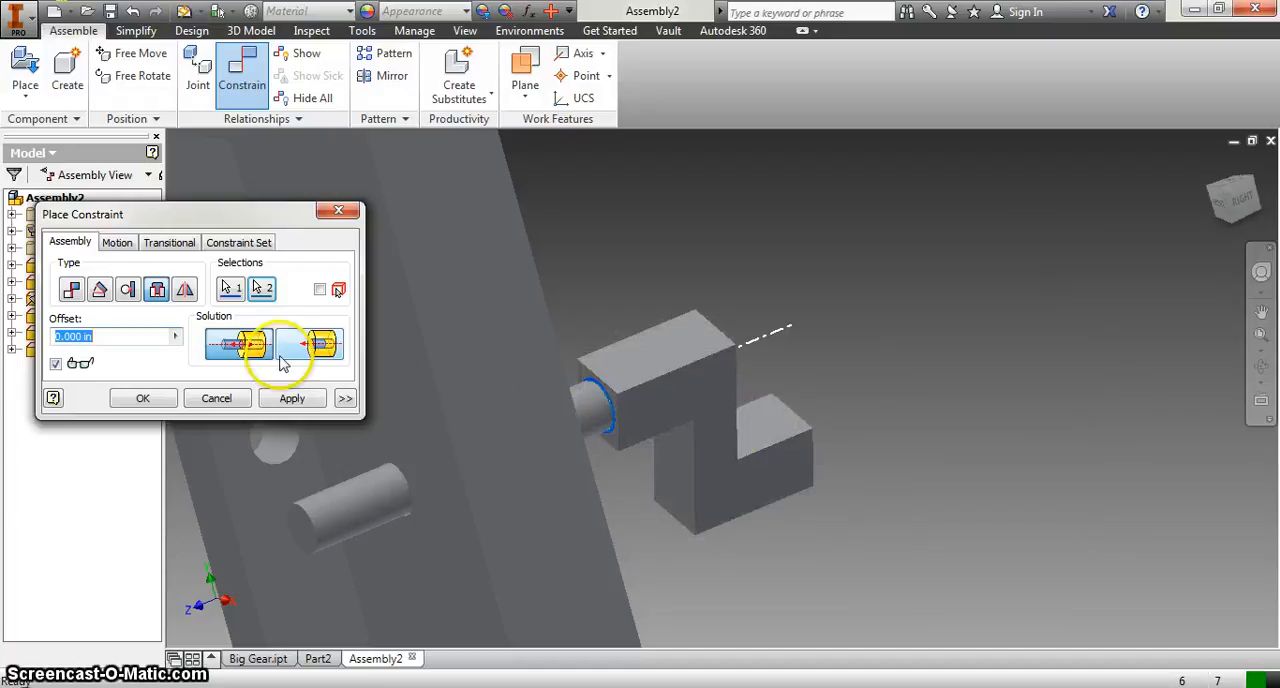
# Step: Set a -0.2 in offset for the crank handle's Insert constraint, apply it and finish constraining
pyautogui.moveTo(1250, 205); pyautogui.dragTo(1192, 222)
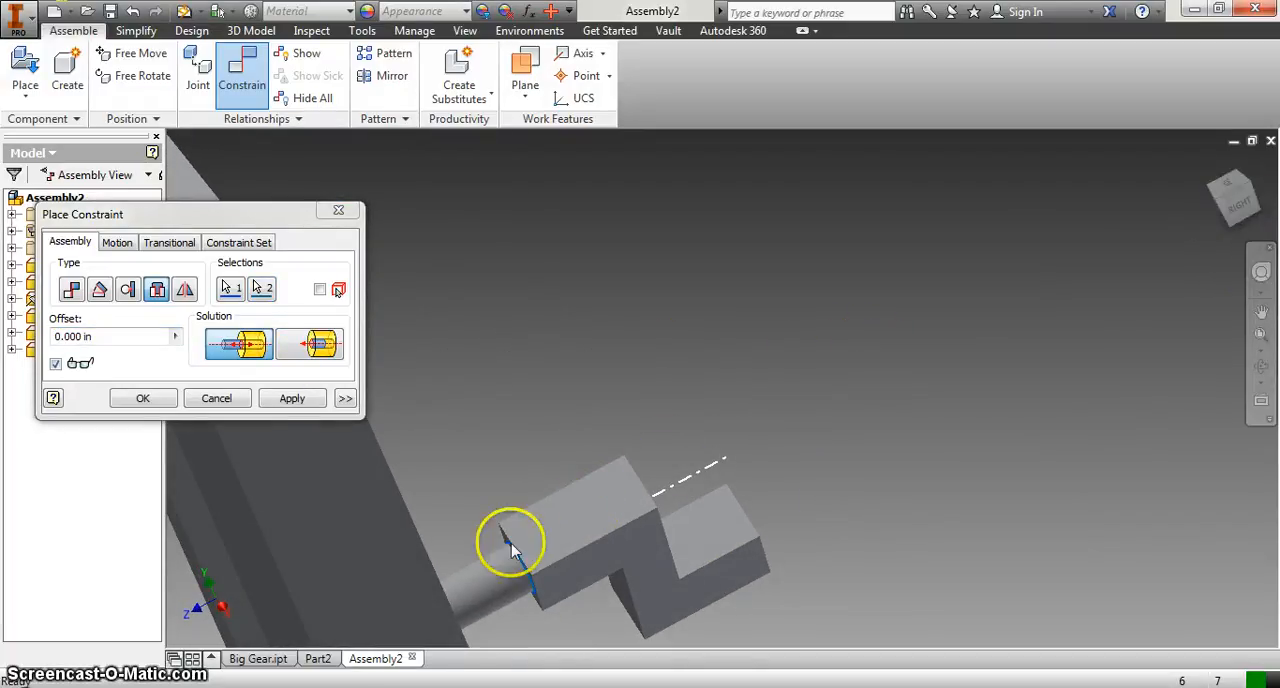
pyautogui.click(130, 337)
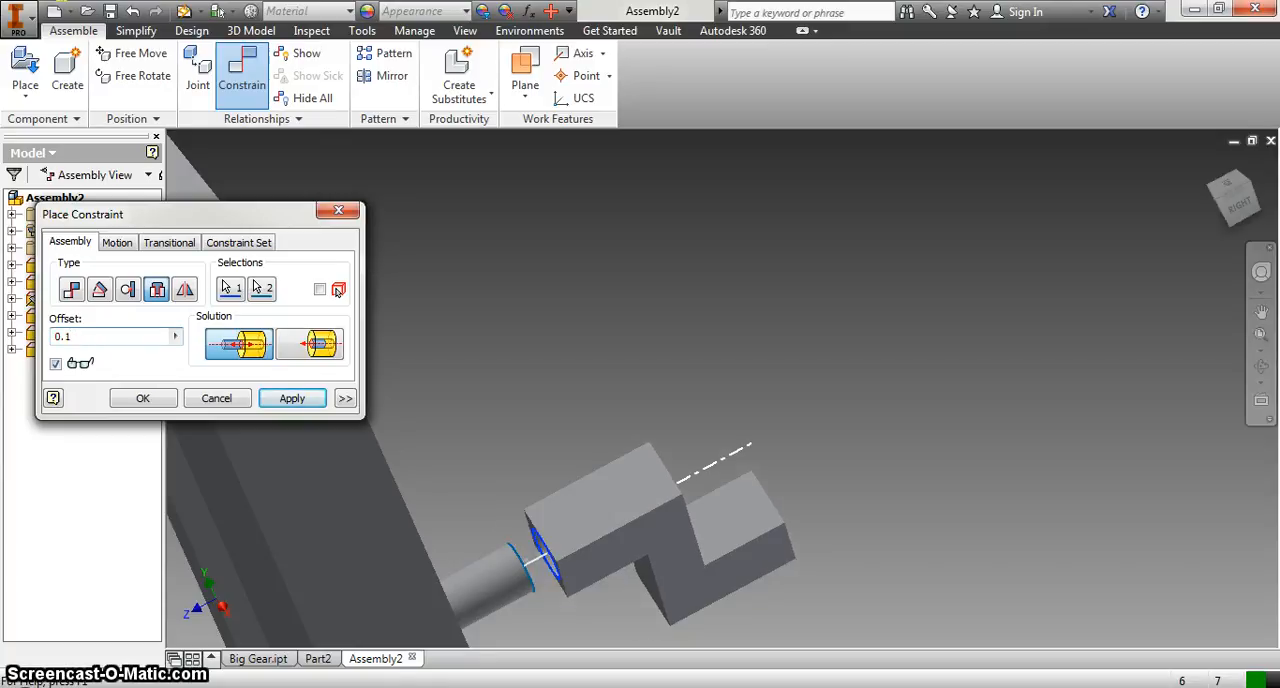
pyautogui.press('BackSpace')
pyautogui.press('BackSpace')
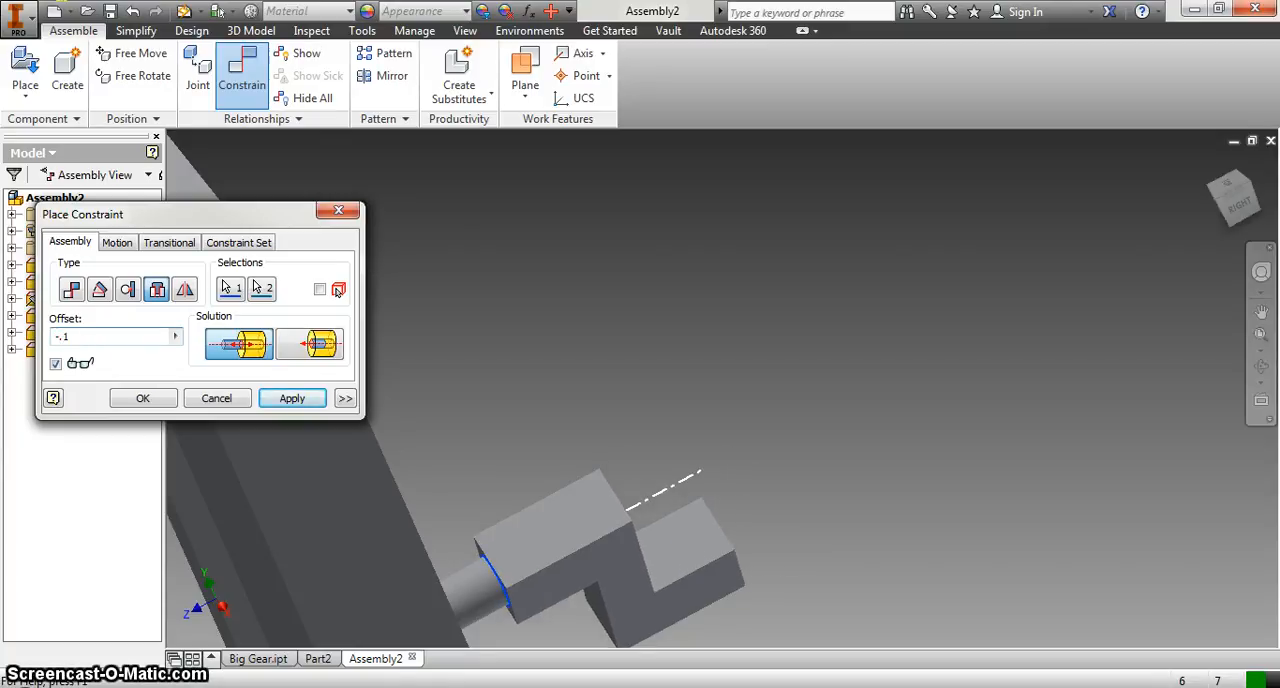
pyautogui.click(290, 398)
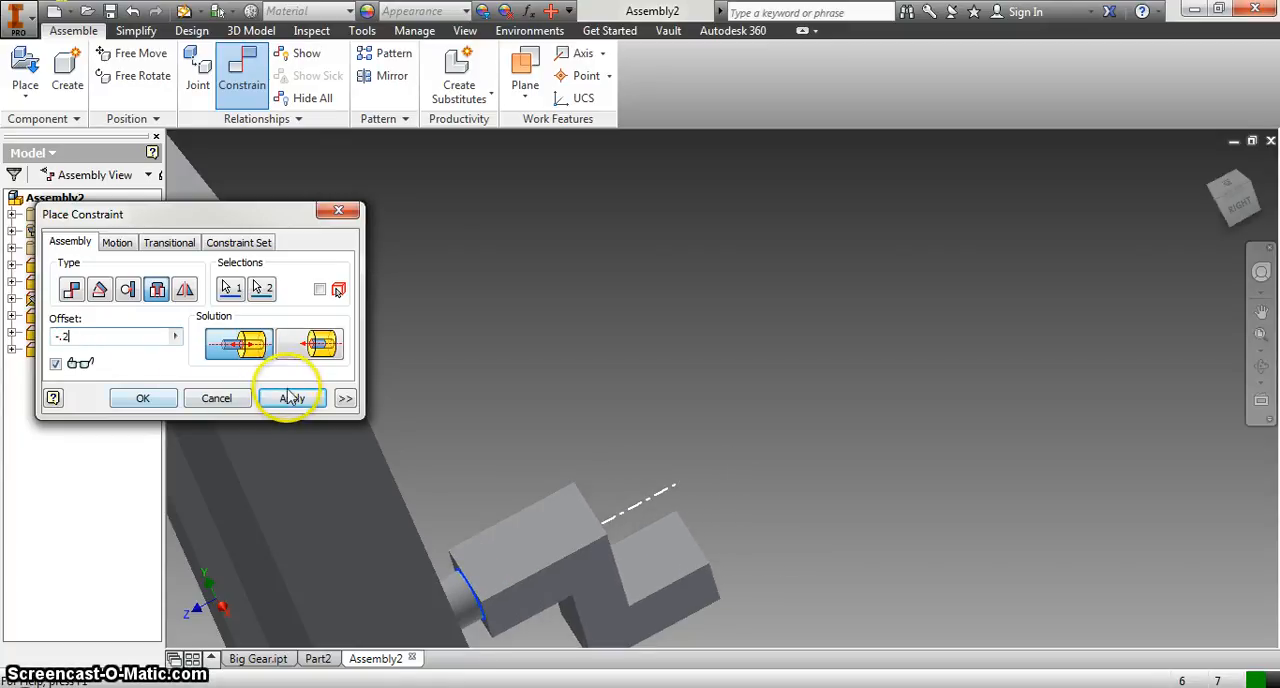
pyautogui.click(218, 398)
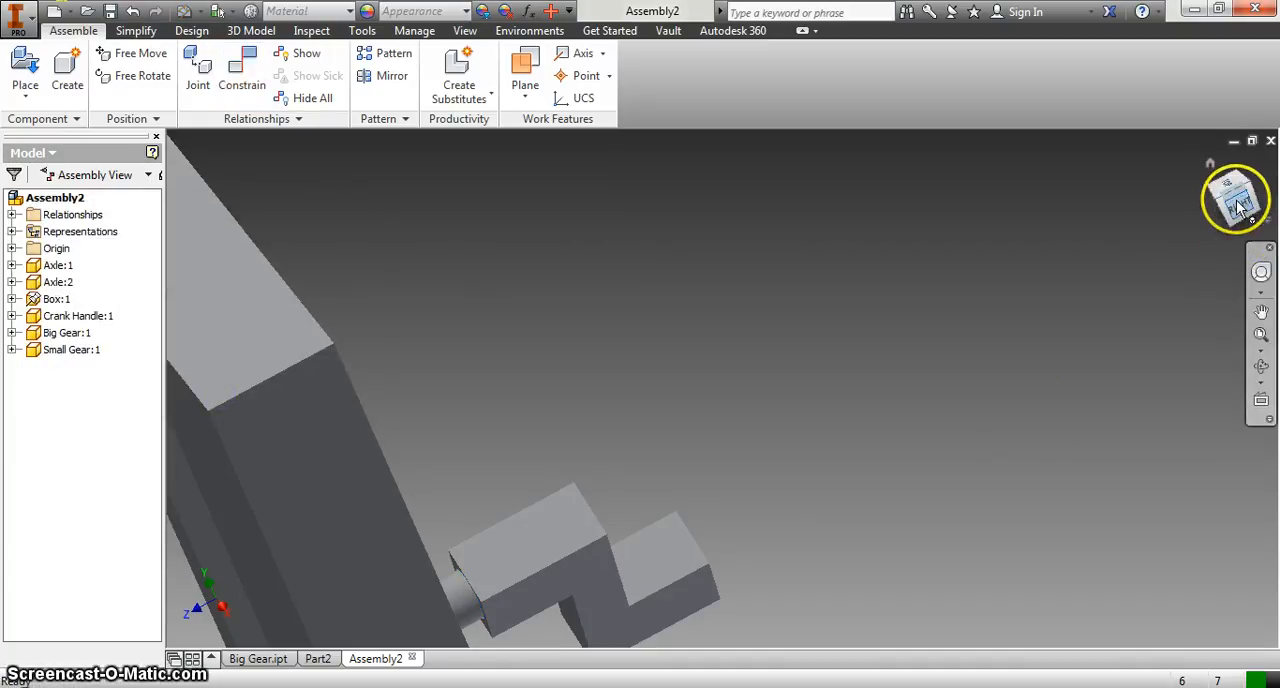
# Step: Turn the crank handle on its axle to check how it moves
pyautogui.scroll(5, 608, 528)
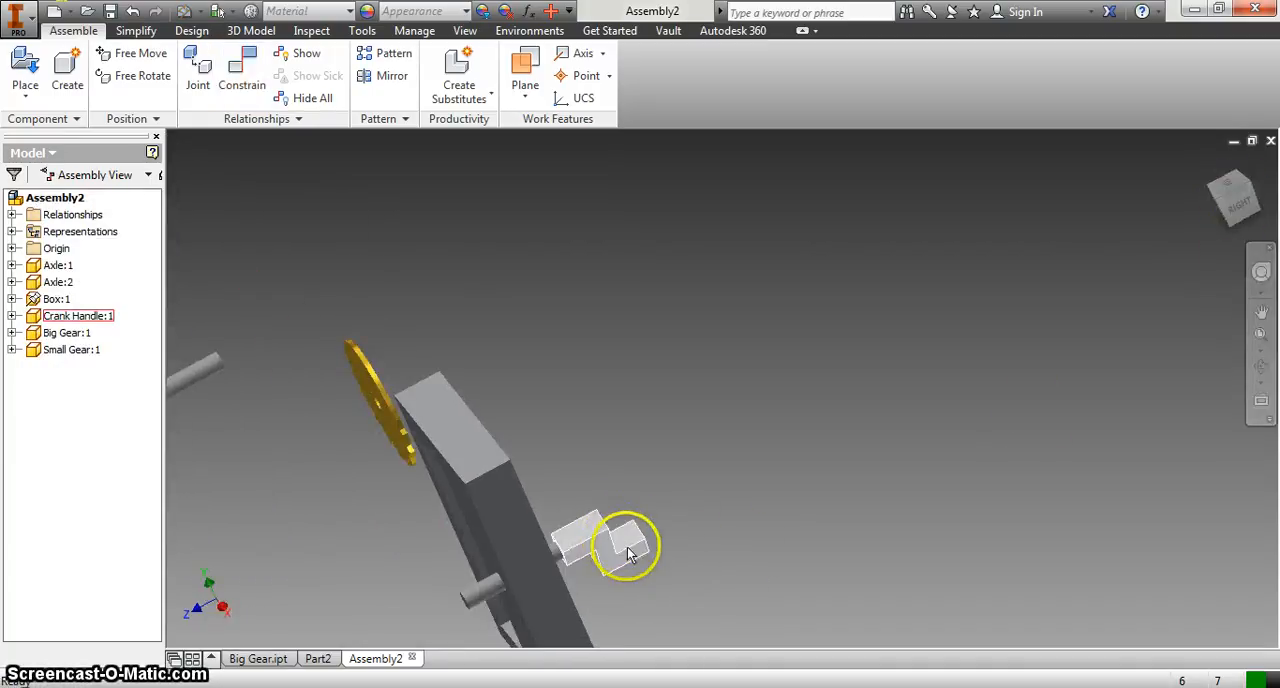
pyautogui.moveTo(623, 537); pyautogui.dragTo(700, 605)
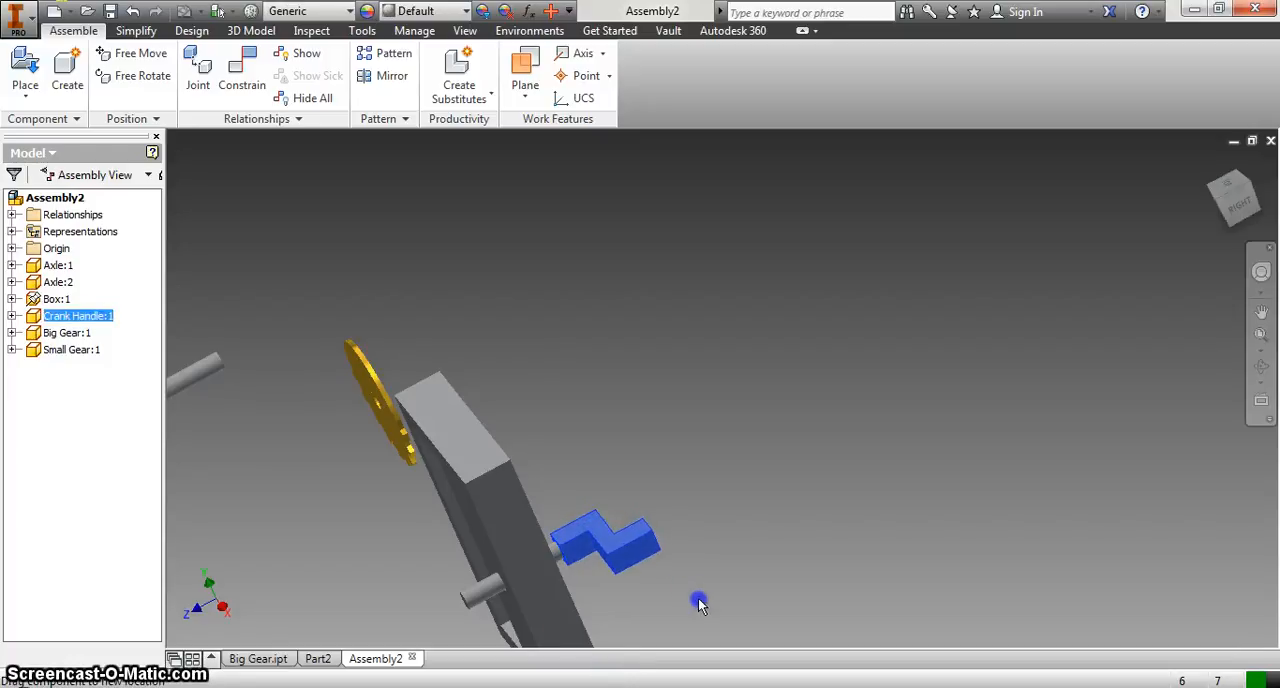
pyautogui.click(780, 520)
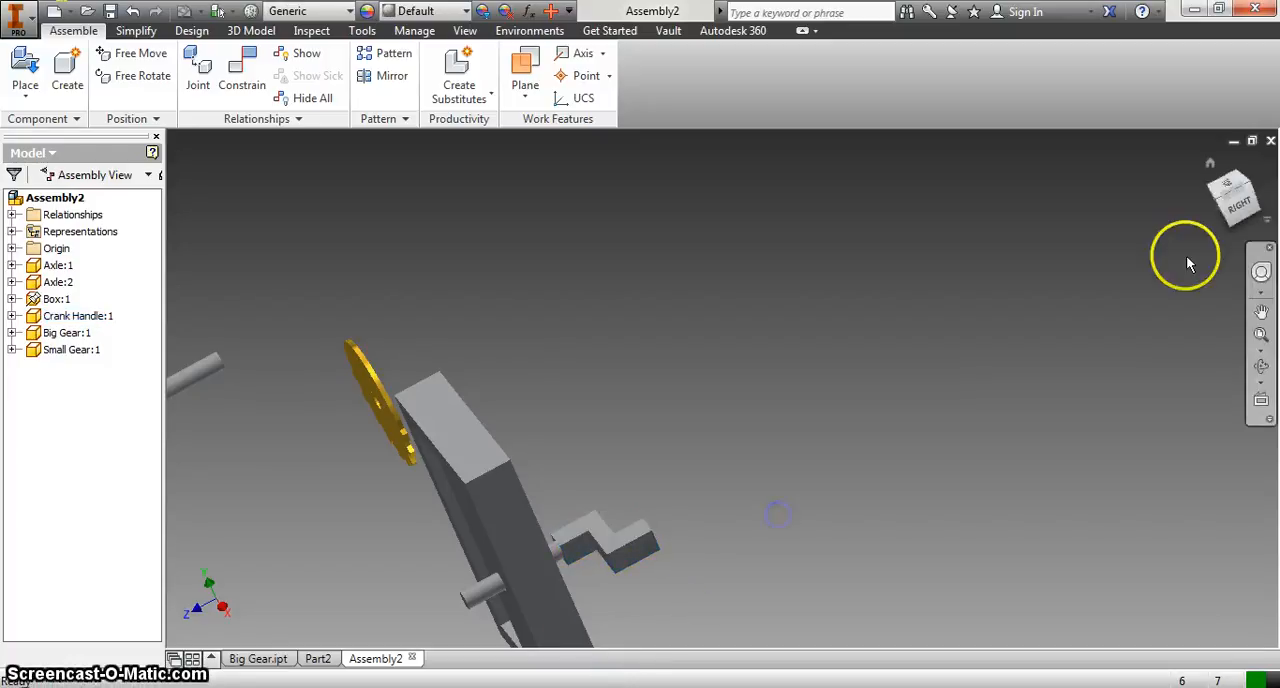
# Step: Use an Insert constraint to join the loose axle's end edge to the hole in the box's side wall
pyautogui.click(1210, 165)
pyautogui.click(636, 494)
pyautogui.click(558, 270)
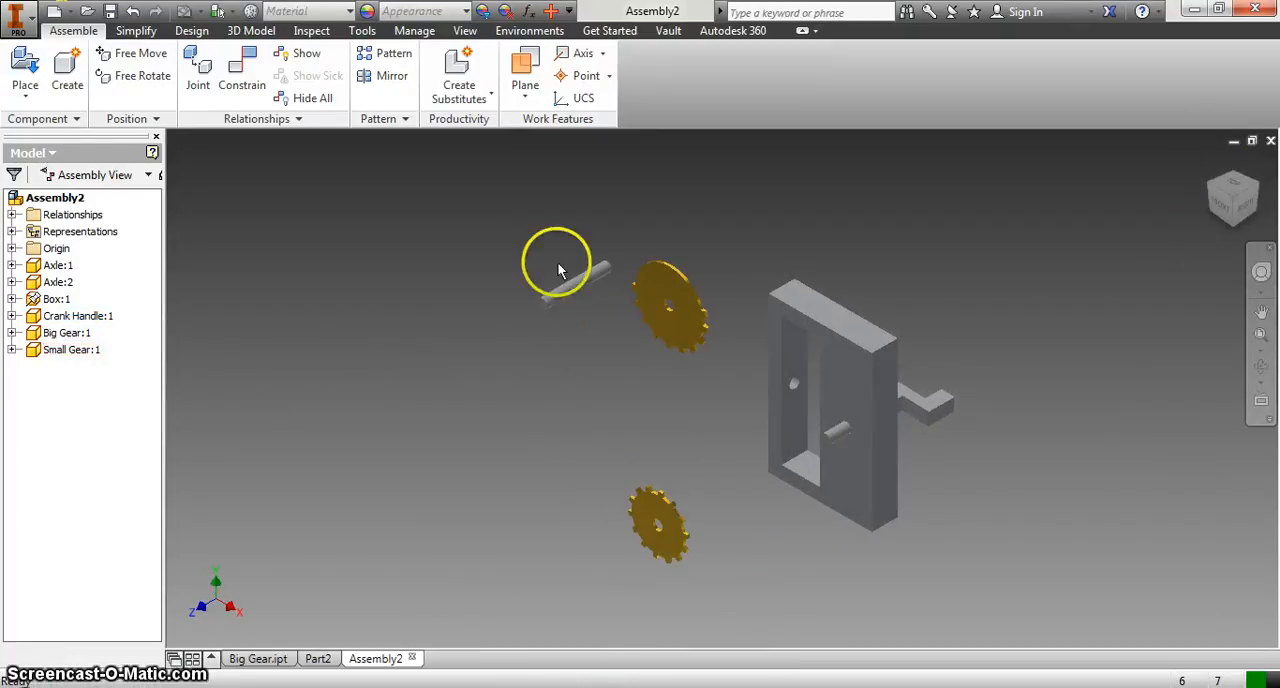
pyautogui.click(242, 80)
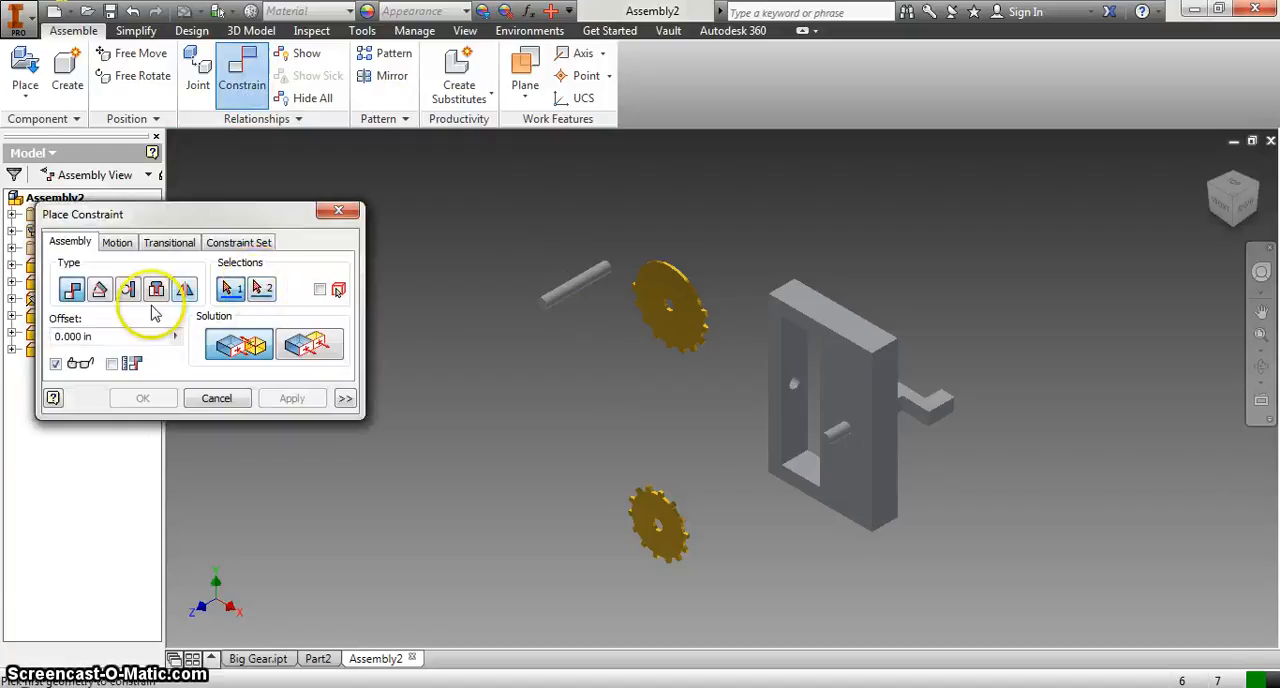
pyautogui.click(158, 290)
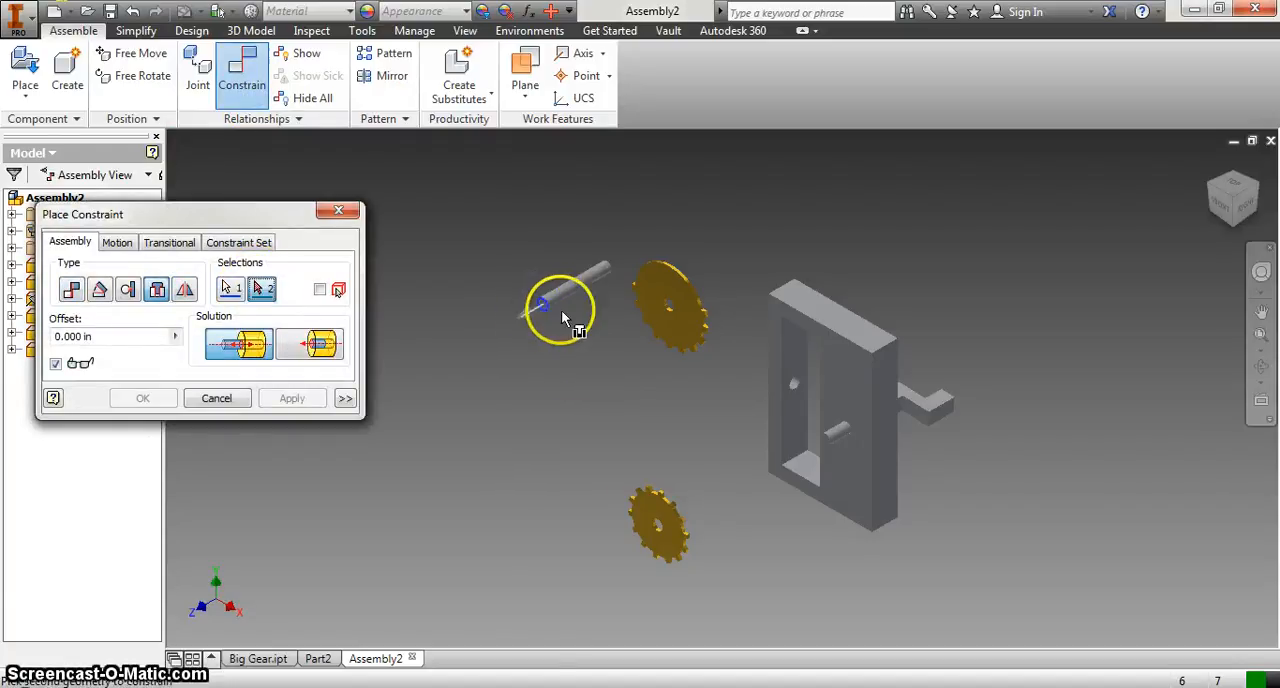
pyautogui.click(1218, 210)
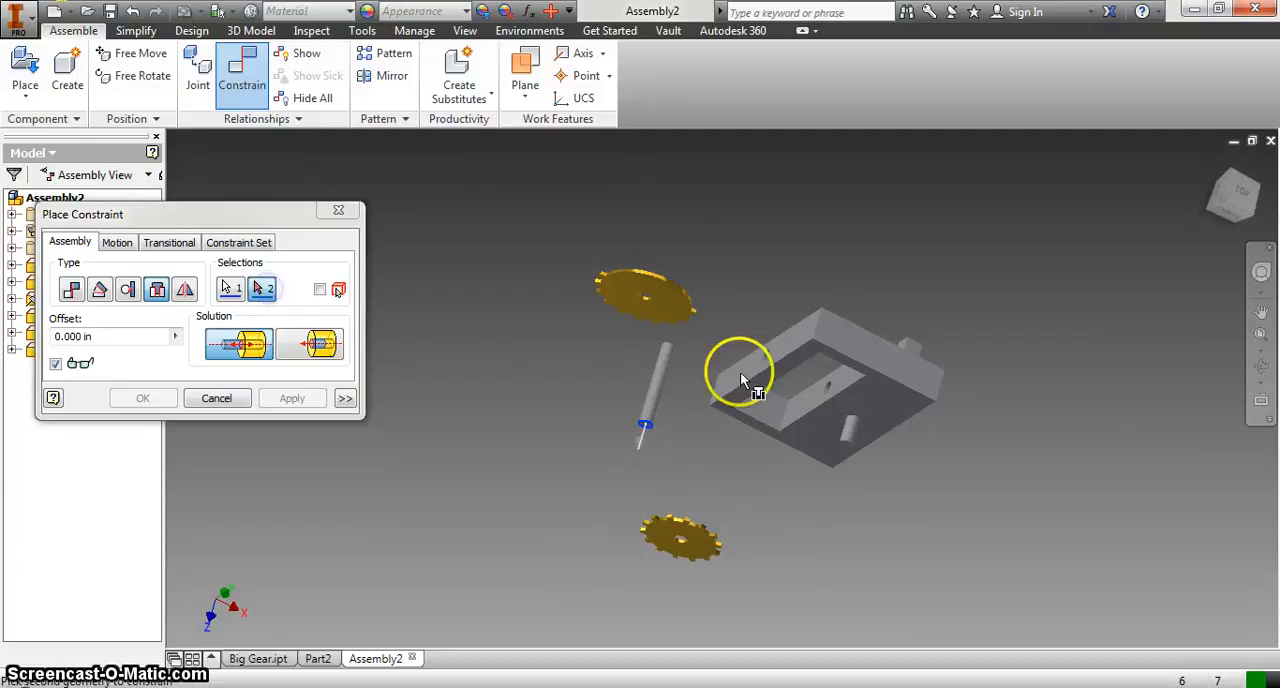
pyautogui.click(765, 360)
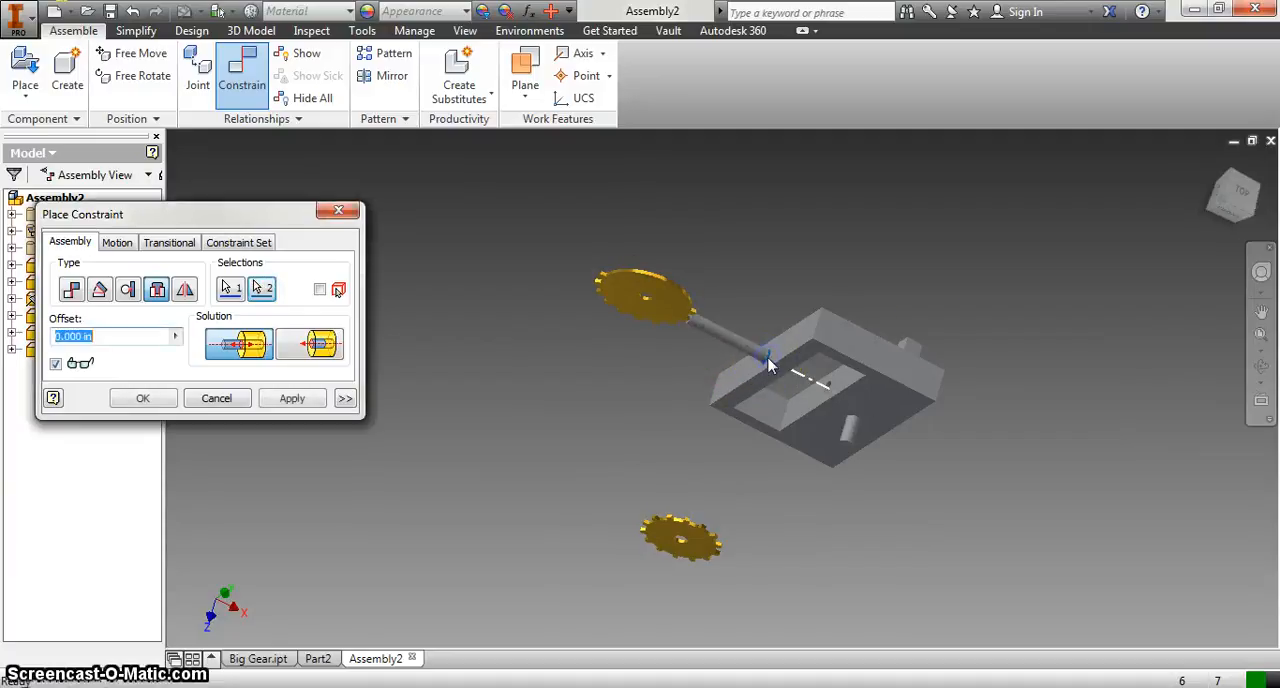
# Step: Use the aligned solution for the side axle's Insert constraint, apply it and finish constraining
pyautogui.click(322, 345)
pyautogui.click(1252, 156)
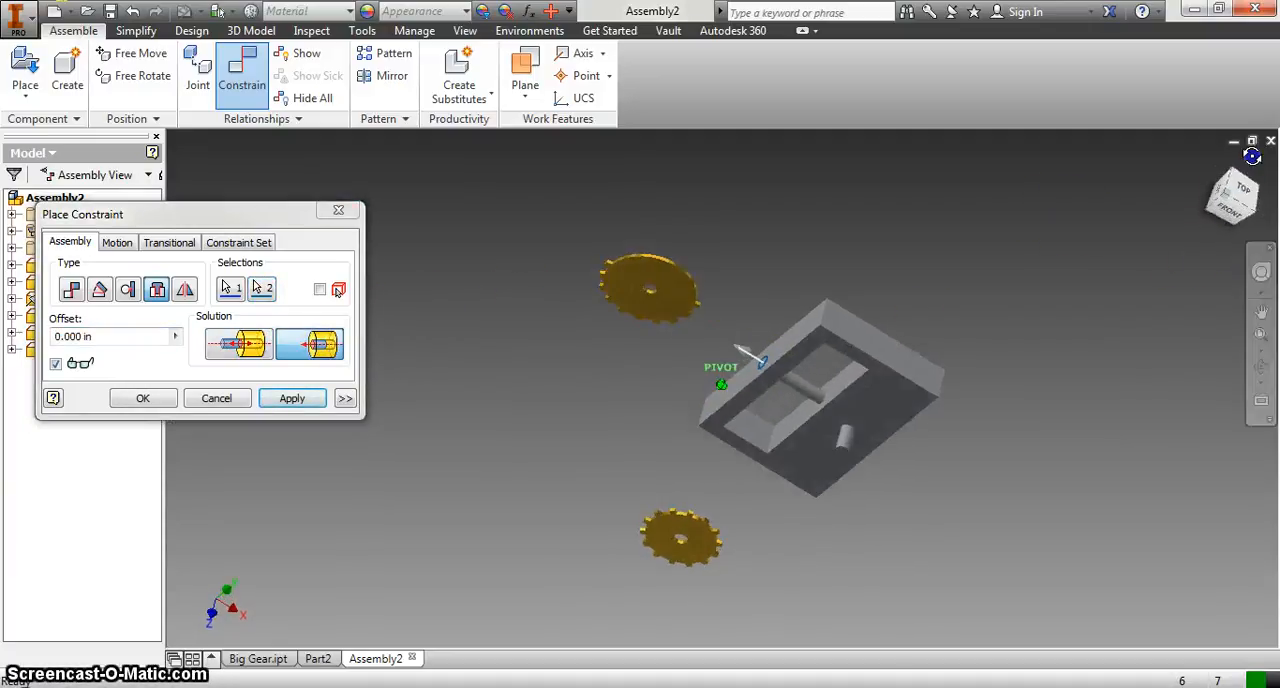
pyautogui.click(292, 398)
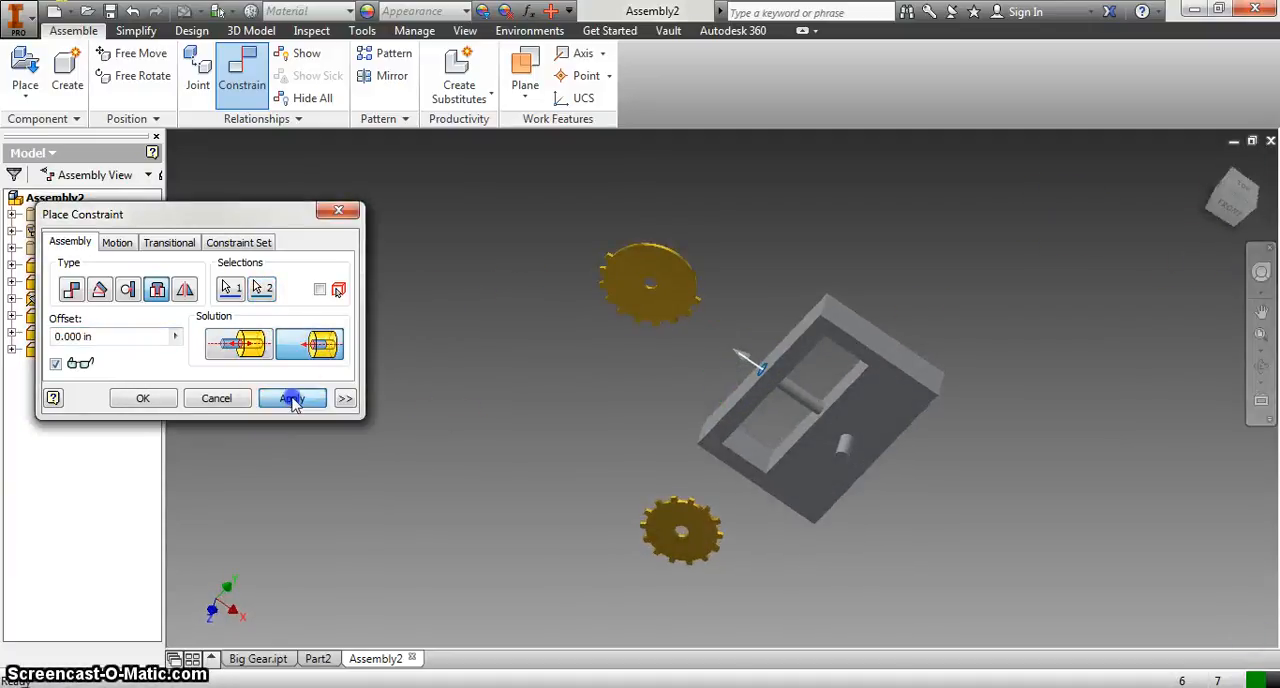
pyautogui.click(217, 398)
# Step: Move the small gear up and use an Insert constraint to join its centre hole to the inner end of the side axle
pyautogui.moveTo(1237, 220); pyautogui.dragTo(1194, 157)
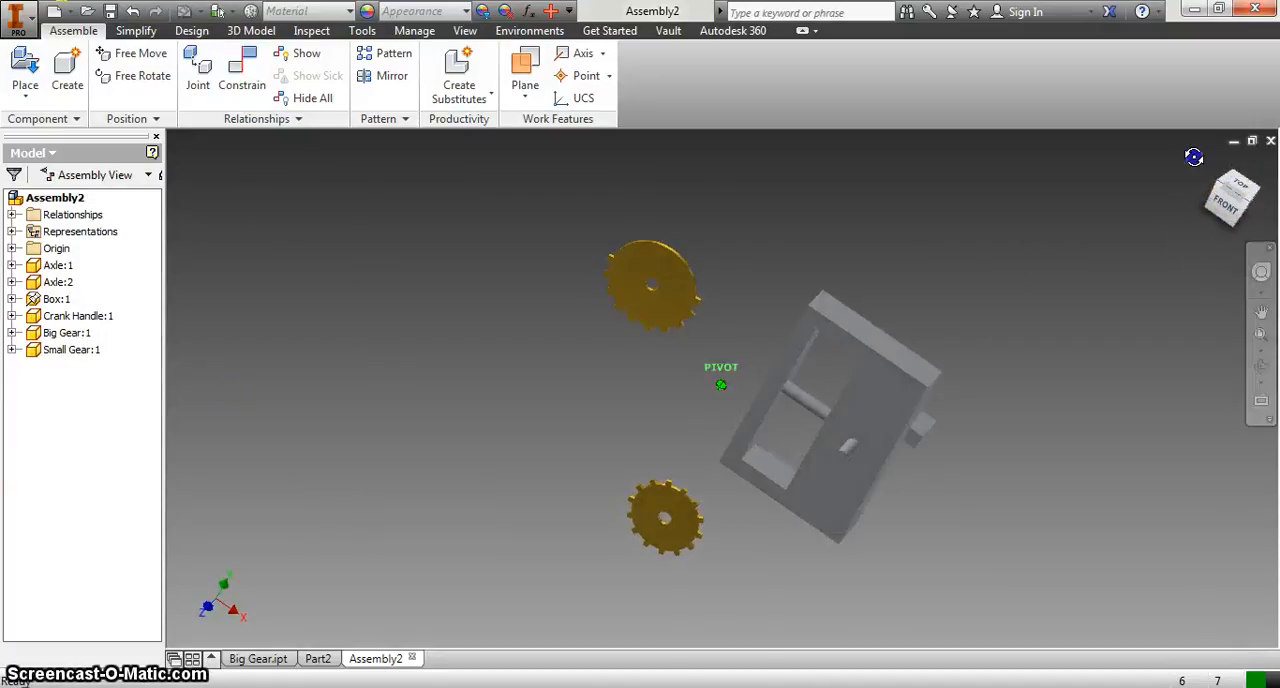
pyautogui.moveTo(660, 520); pyautogui.dragTo(610, 430)
pyautogui.click(242, 78)
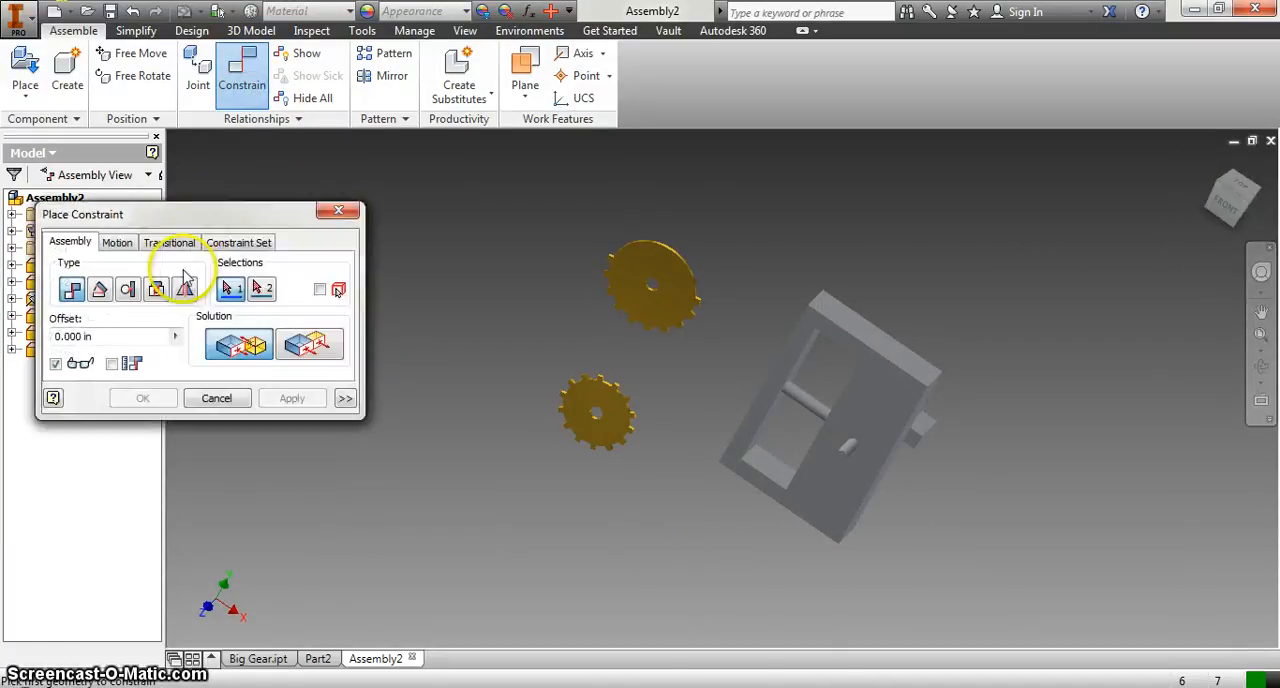
pyautogui.click(156, 289)
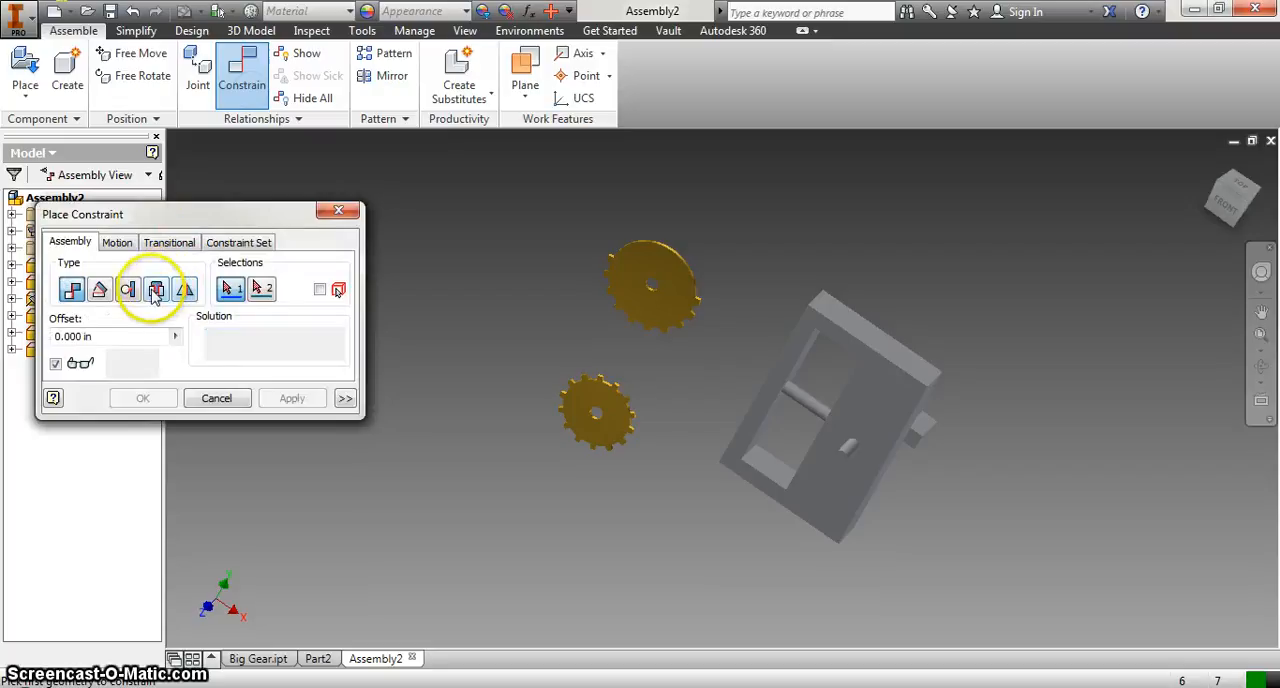
pyautogui.click(594, 414)
pyautogui.click(816, 405)
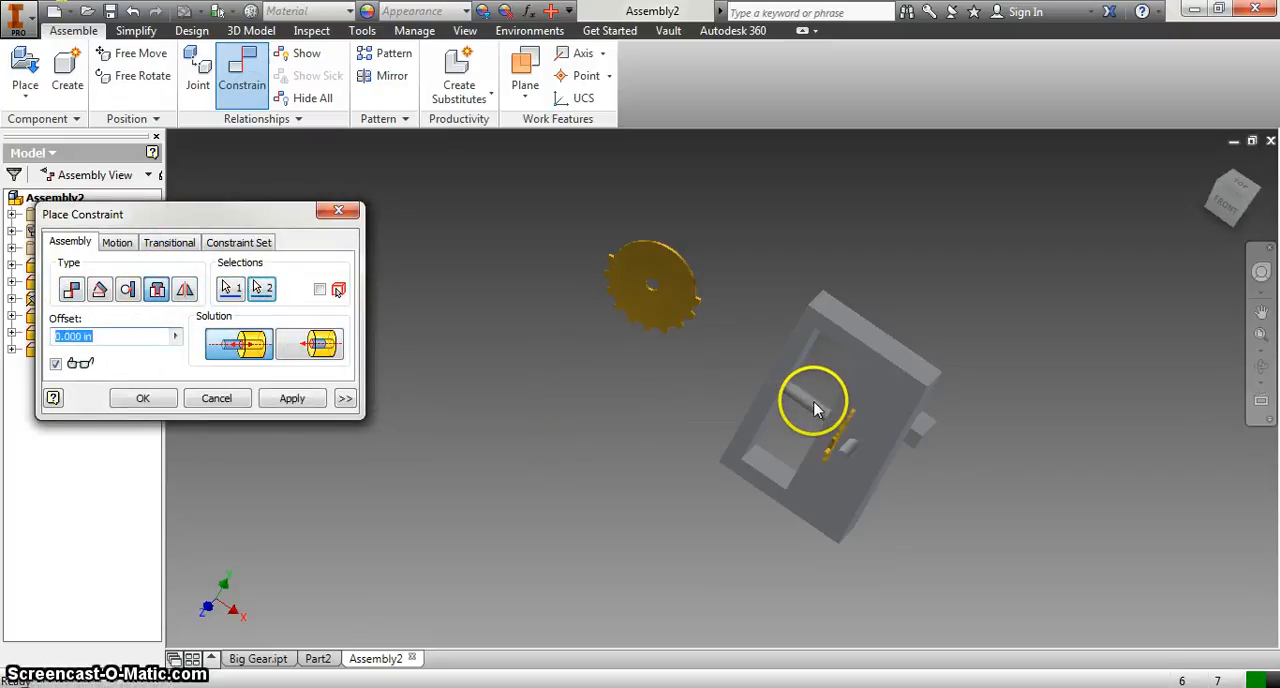
# Step: Use the aligned solution with a 0.4 in offset for the small gear's Insert constraint and apply it
pyautogui.click(300, 346)
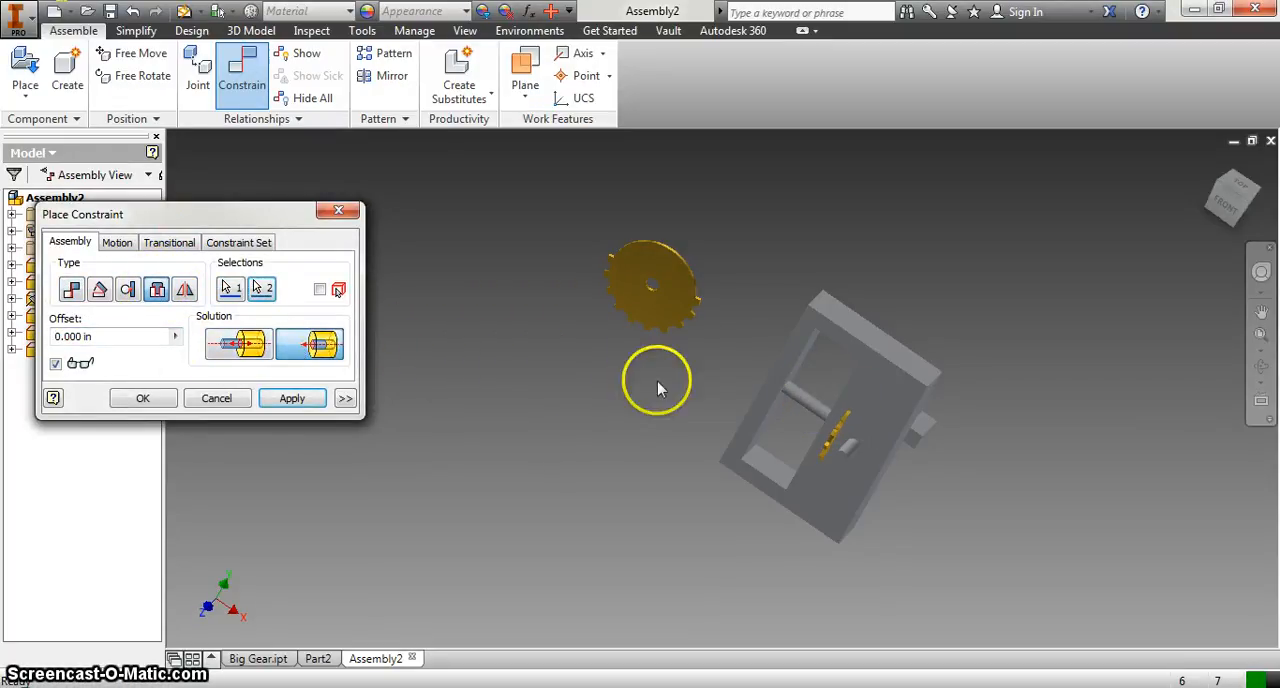
pyautogui.moveTo(1229, 206)
pyautogui.mouseDown()
pyautogui.moveTo(166, 194)
pyautogui.moveTo(206, 171)
pyautogui.moveTo(378, 244)
pyautogui.moveTo(257, 251)
pyautogui.moveTo(1250, 202)
pyautogui.mouseUp()
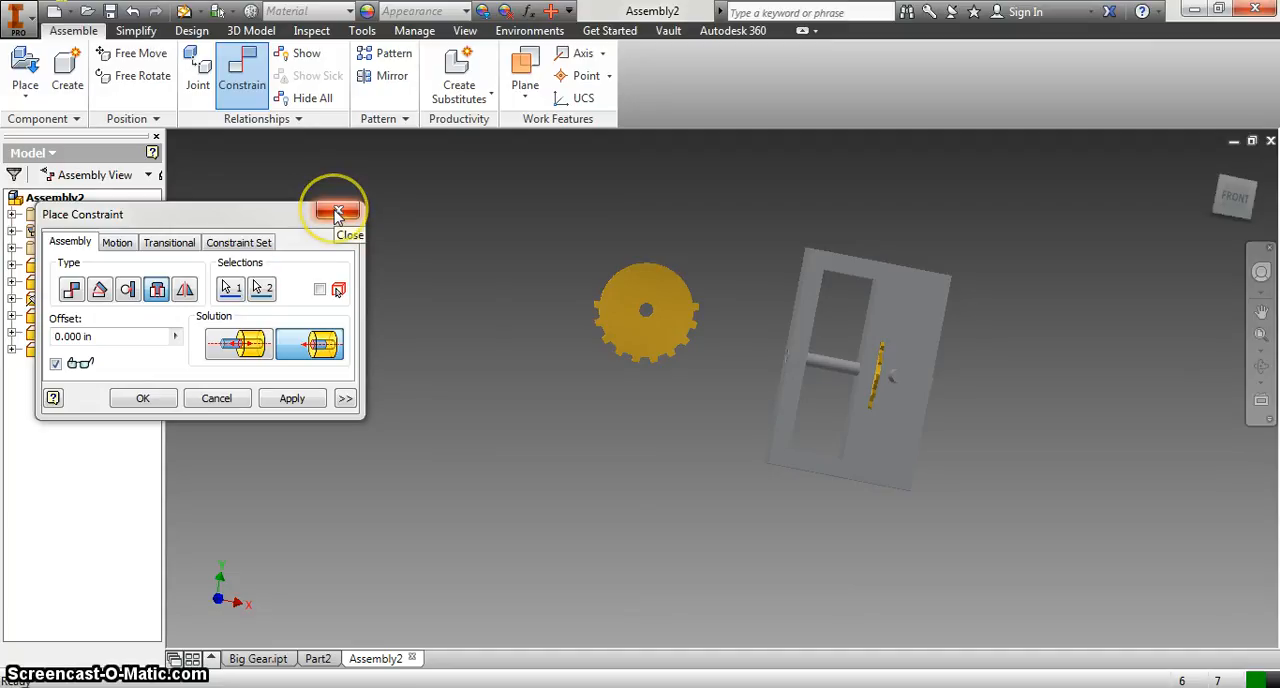
pyautogui.click(140, 336)
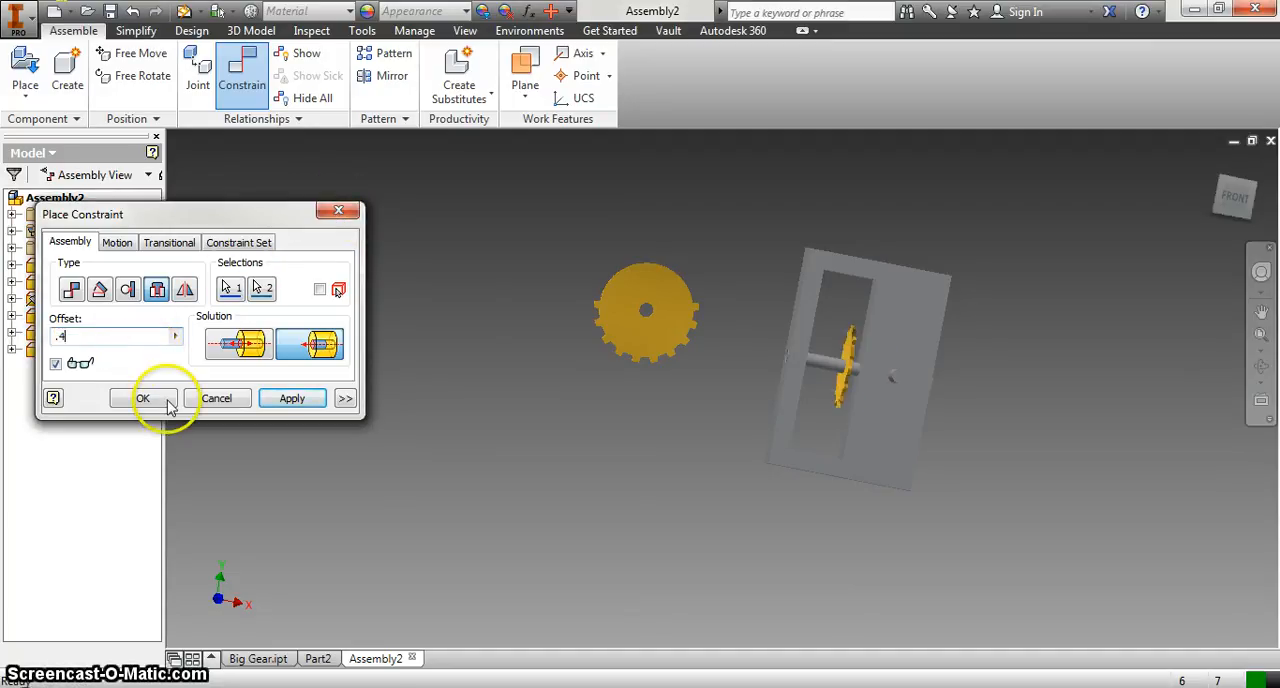
pyautogui.write('.4')
pyautogui.click(292, 398)
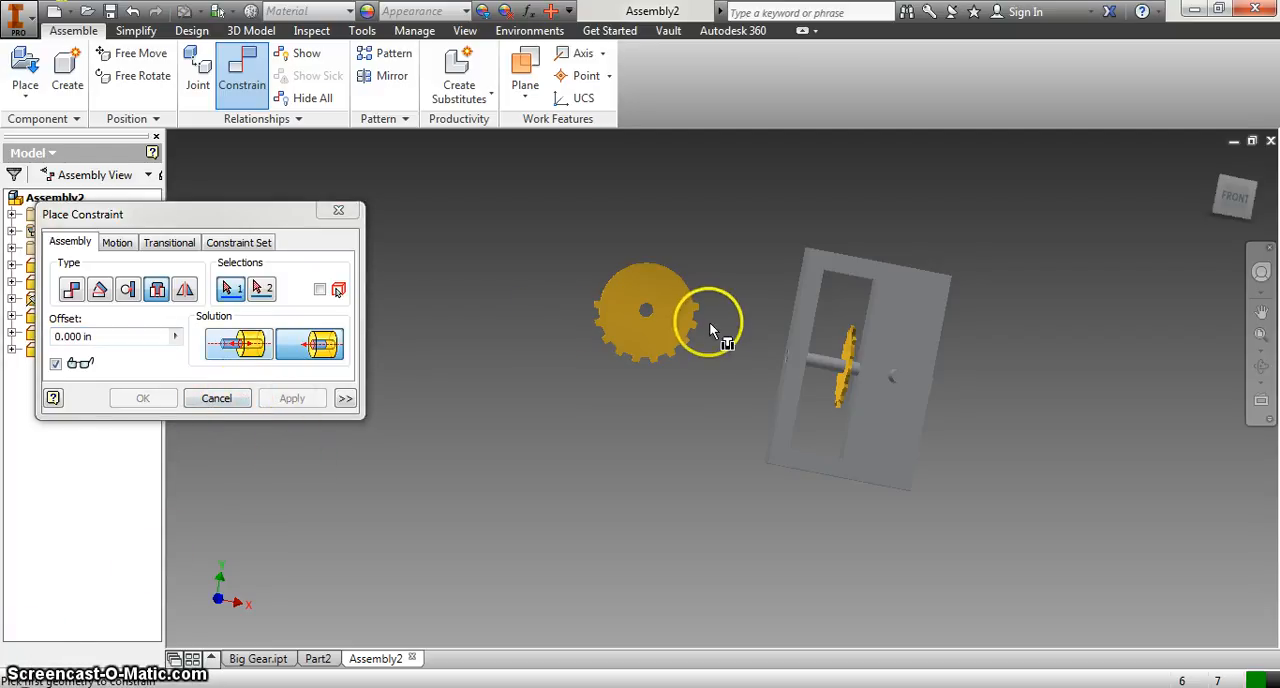
# Step: Use an Insert constraint to join the big gear's centre hole to the front end of the crank axle
pyautogui.click(647, 311)
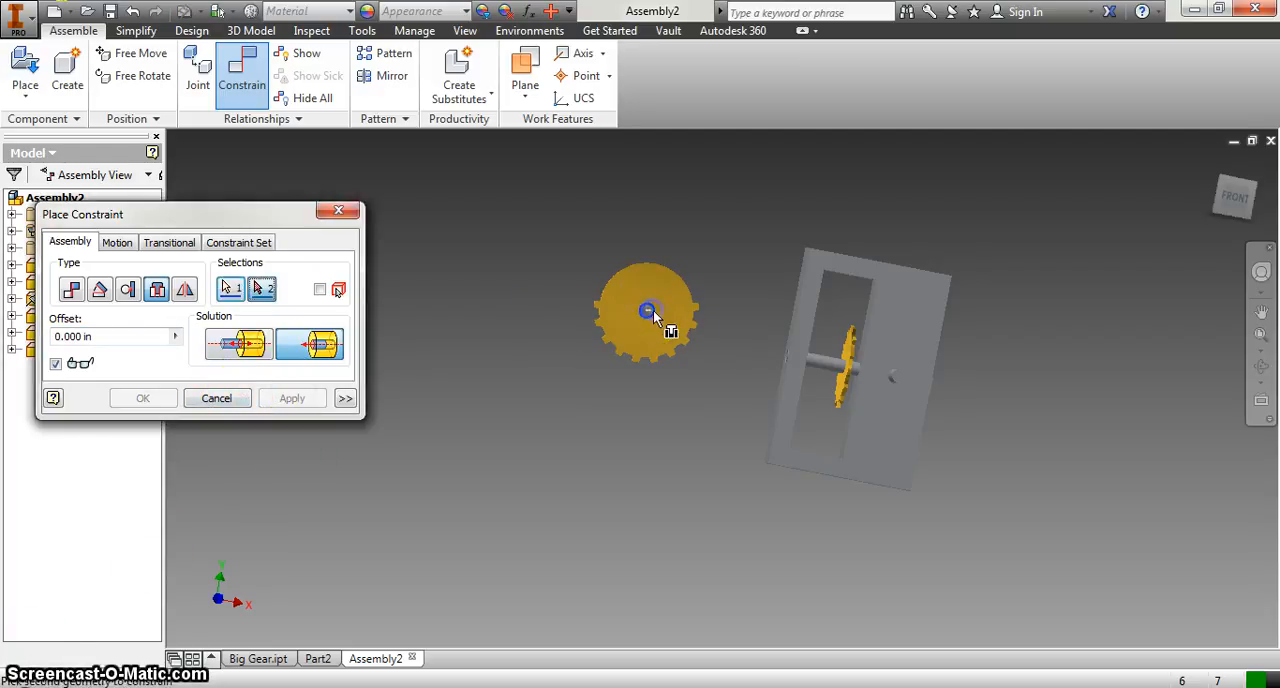
pyautogui.click(1248, 198)
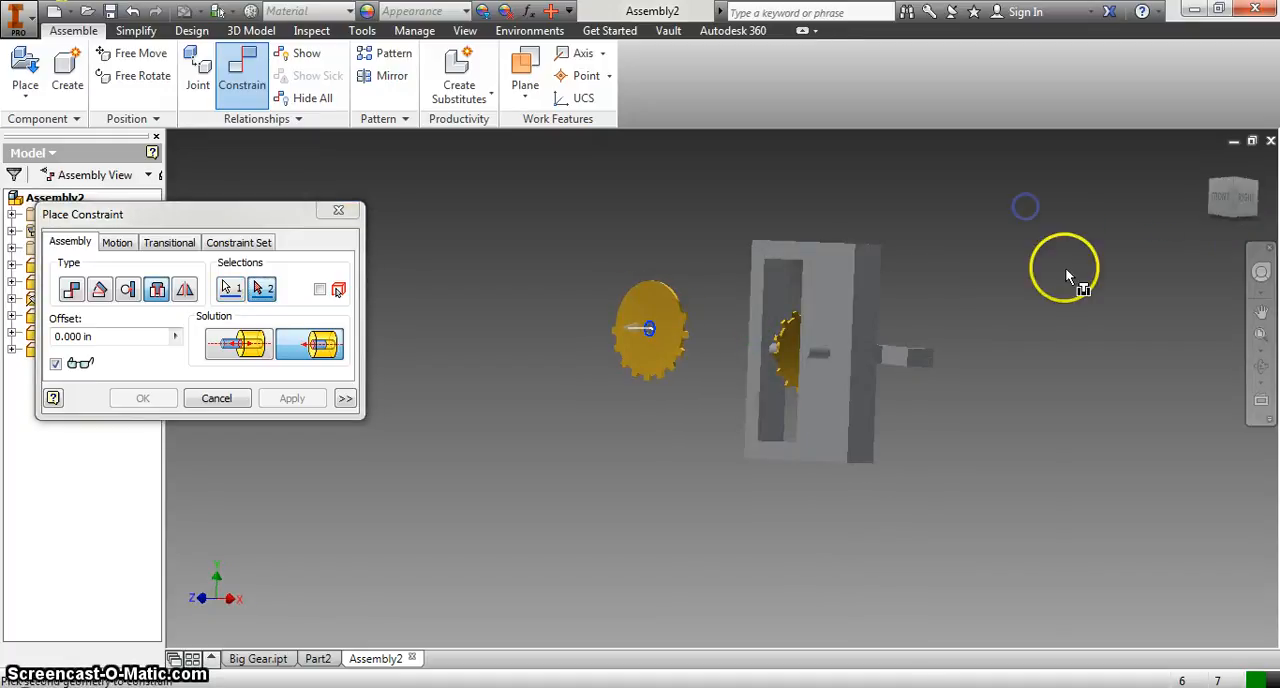
pyautogui.click(808, 354)
# Step: Set a 0.1 in offset for the big gear's Insert constraint and apply it
pyautogui.click(1243, 197)
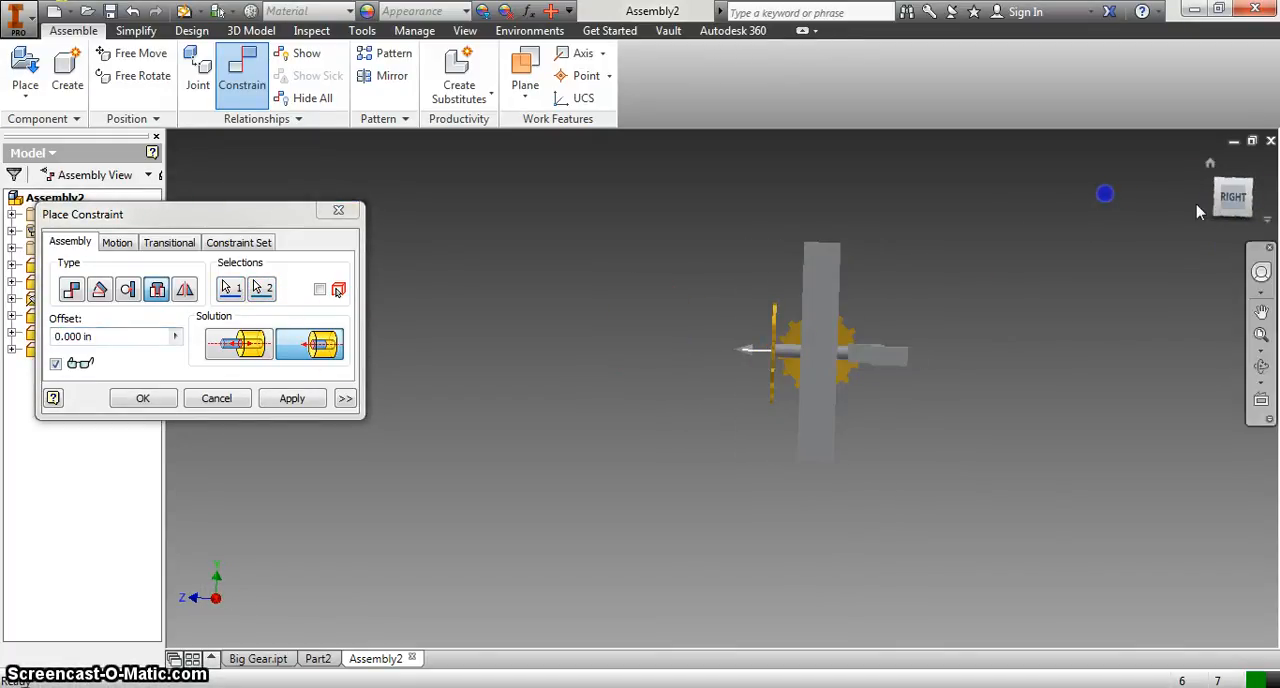
pyautogui.click(162, 340)
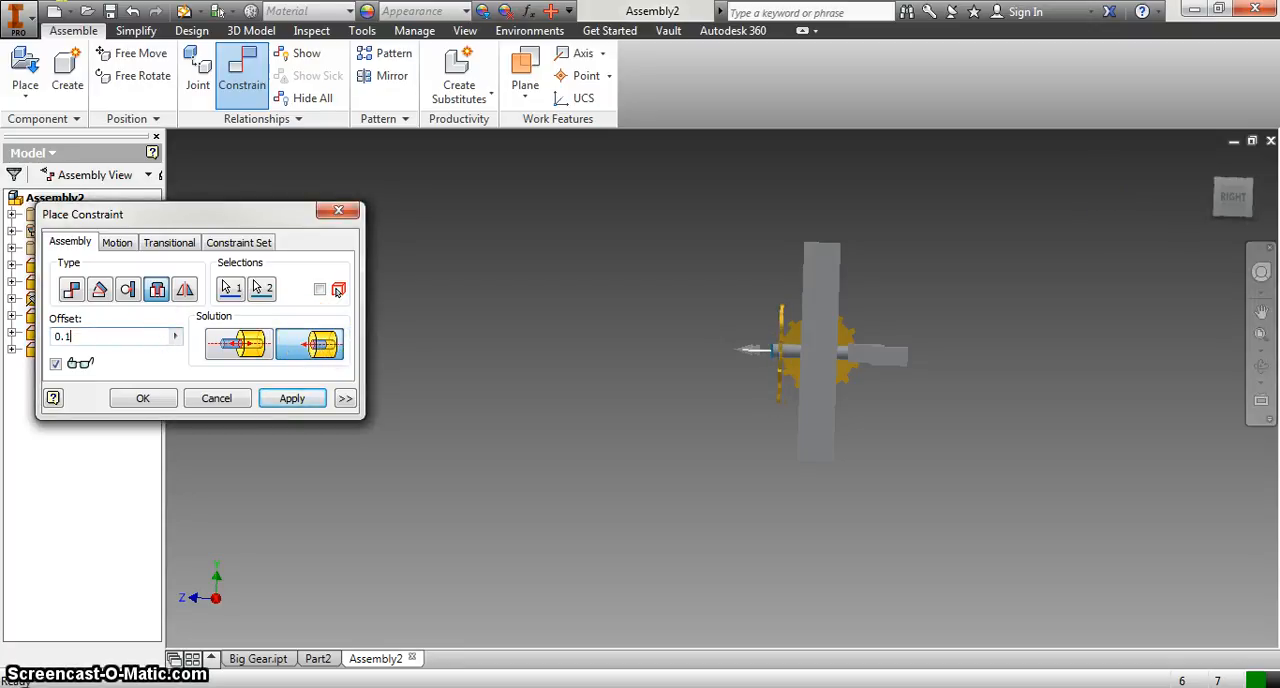
pyautogui.scroll(5, 791, 351)
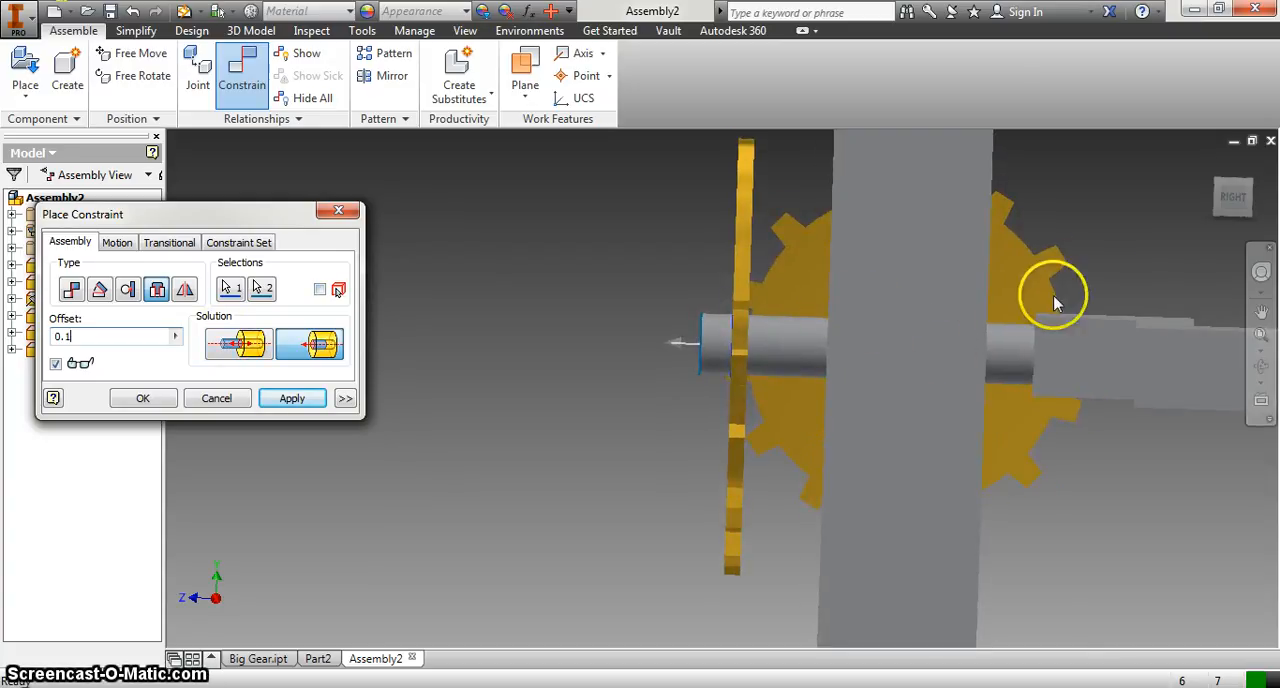
pyautogui.moveTo(1237, 202); pyautogui.dragTo(1236, 200)
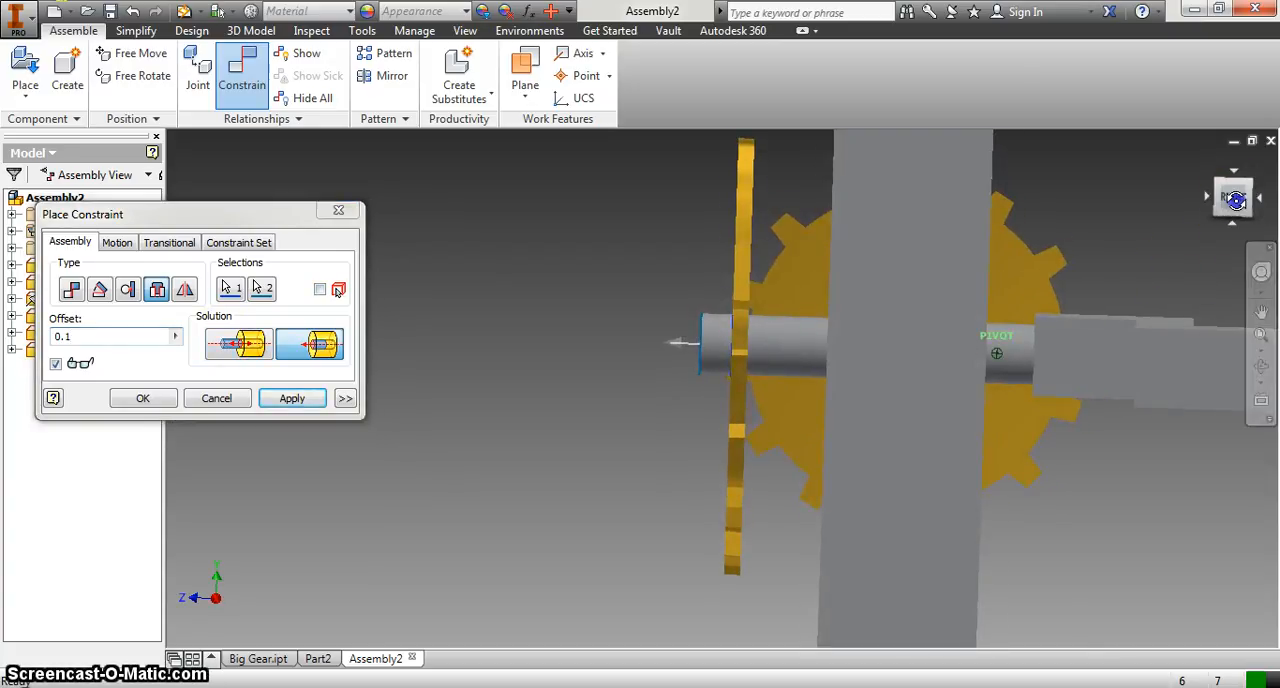
pyautogui.click(292, 398)
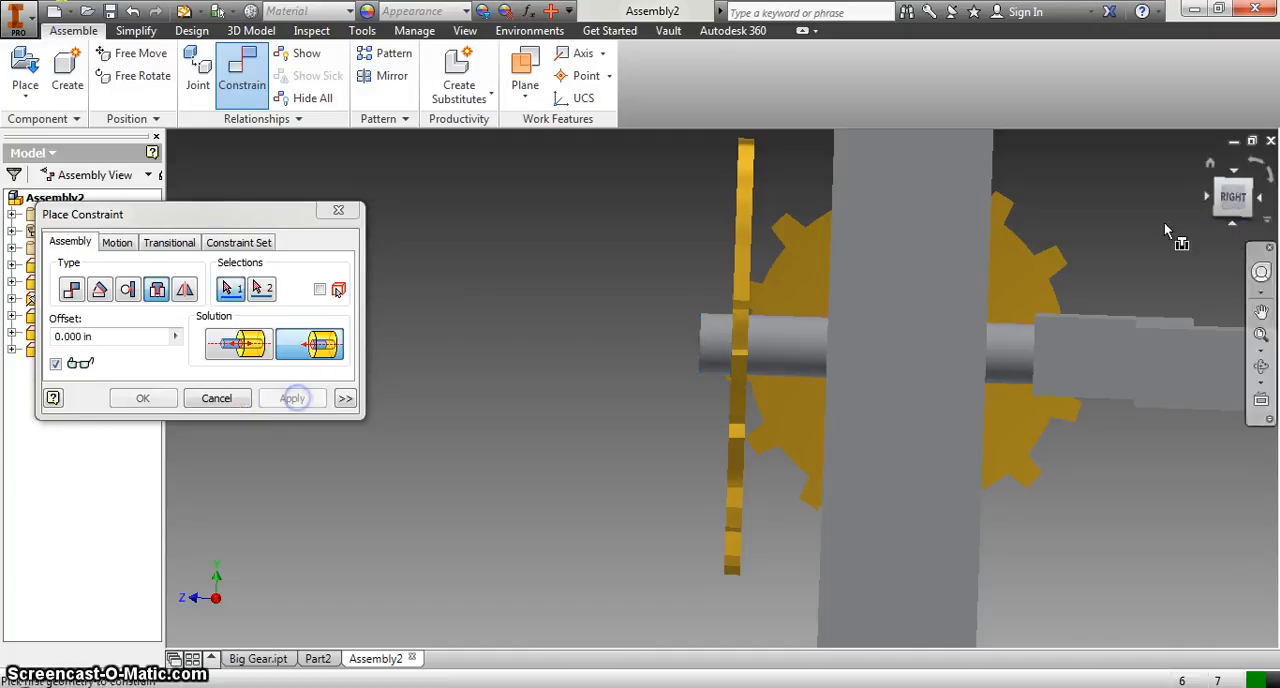
# Step: Examine the positions of both gears on the box from several sides and finish constraining
pyautogui.scroll(1, 918, 388)
pyautogui.scroll(-4, 918, 388)
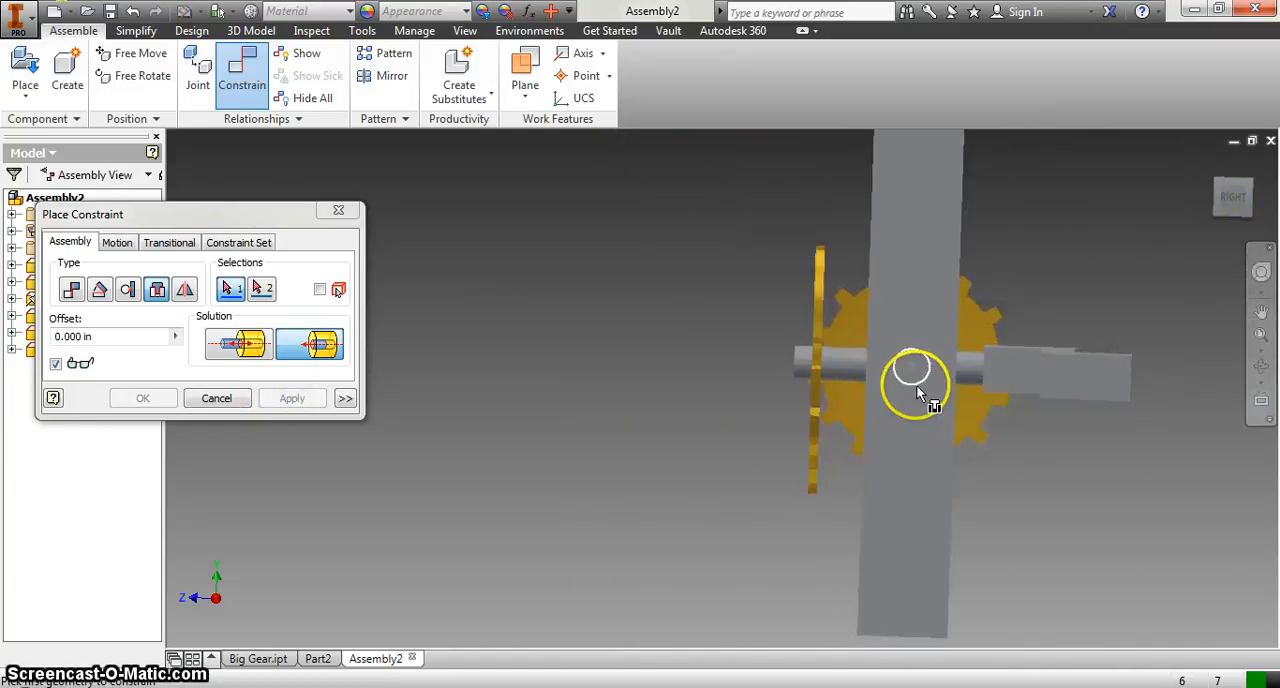
pyautogui.scroll(-3, 933, 318)
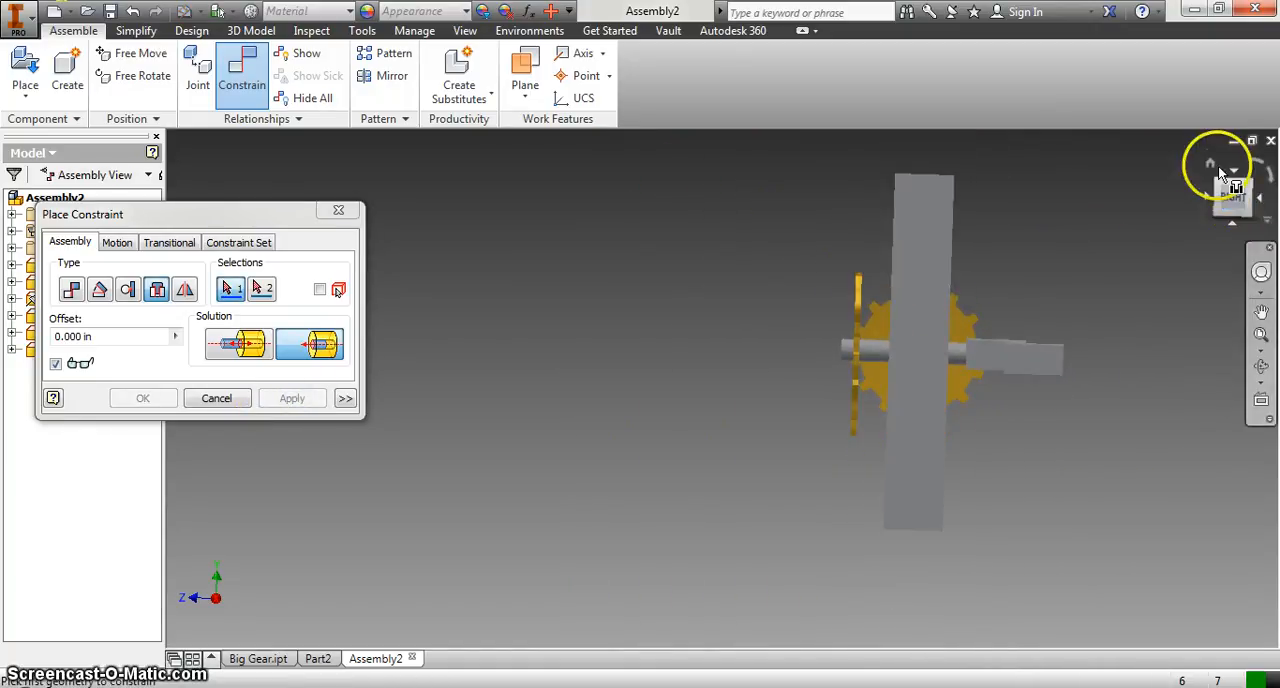
pyautogui.click(1210, 170)
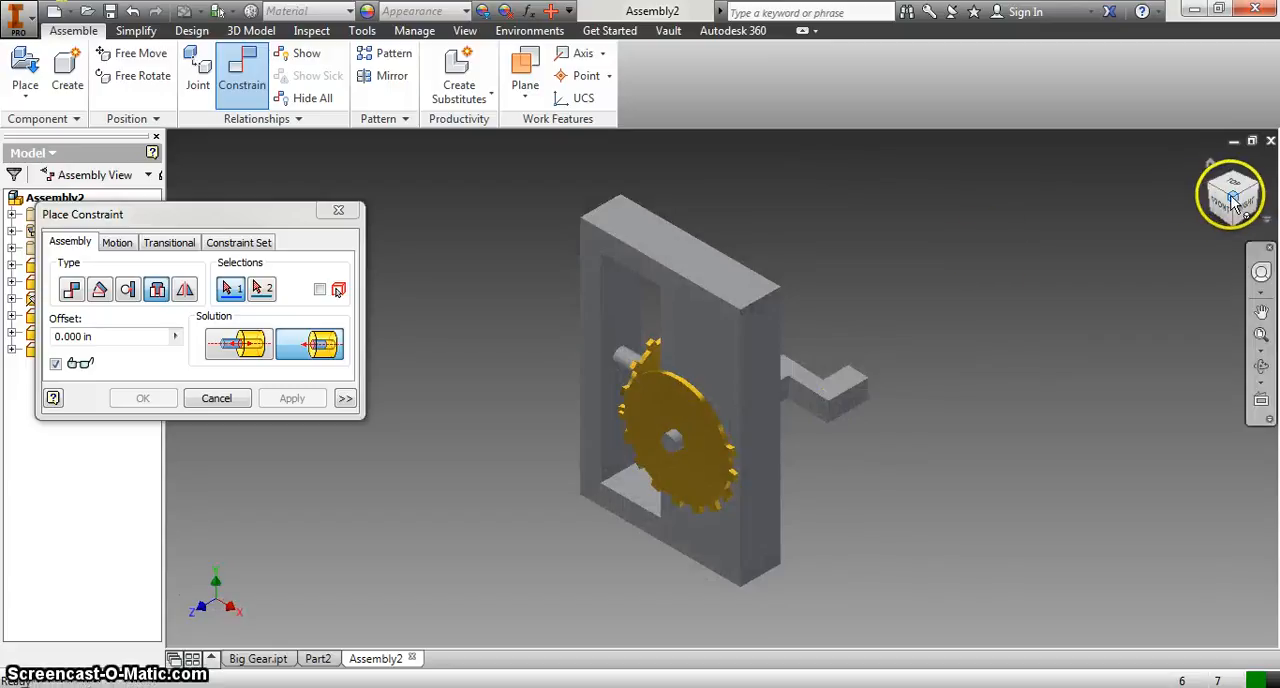
pyautogui.moveTo(1229, 202); pyautogui.dragTo(1258, 188)
pyautogui.moveTo(239, 166)
pyautogui.keyDown('shift'); pyautogui.mouseDown(button='middle')
pyautogui.moveTo(300, 154)
pyautogui.moveTo(280, 143)
pyautogui.mouseUp(button='middle'); pyautogui.keyUp('shift')
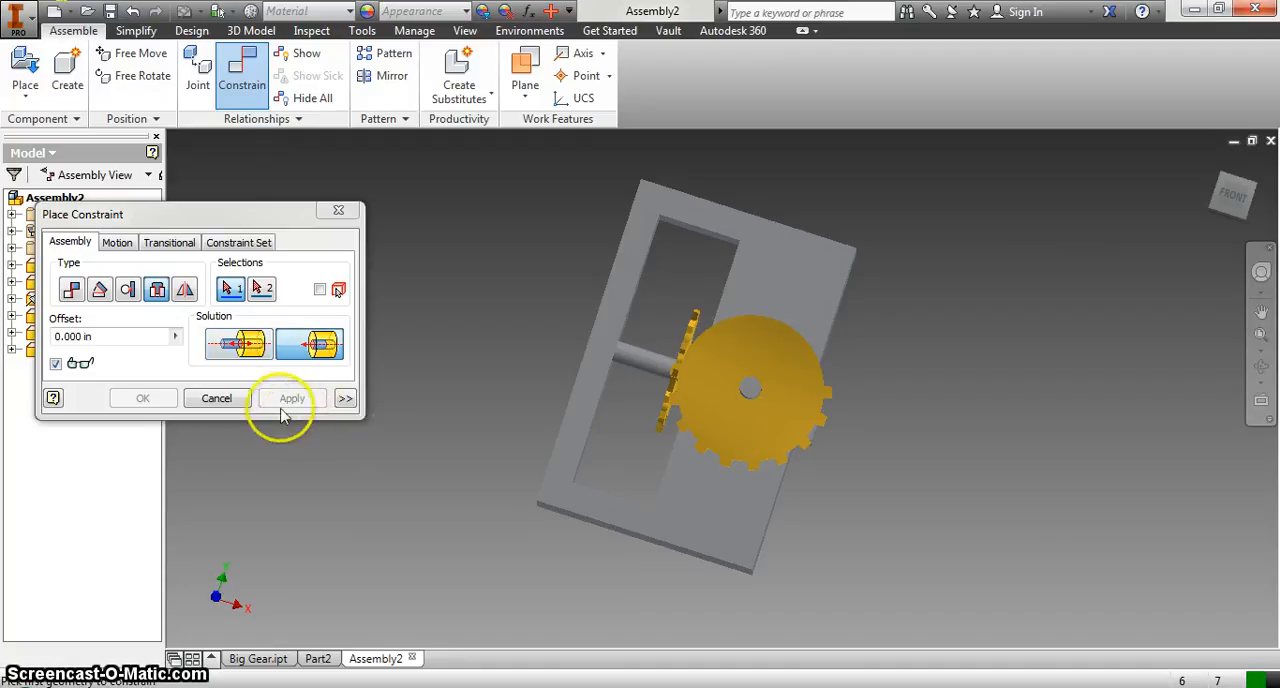
pyautogui.click(236, 400)
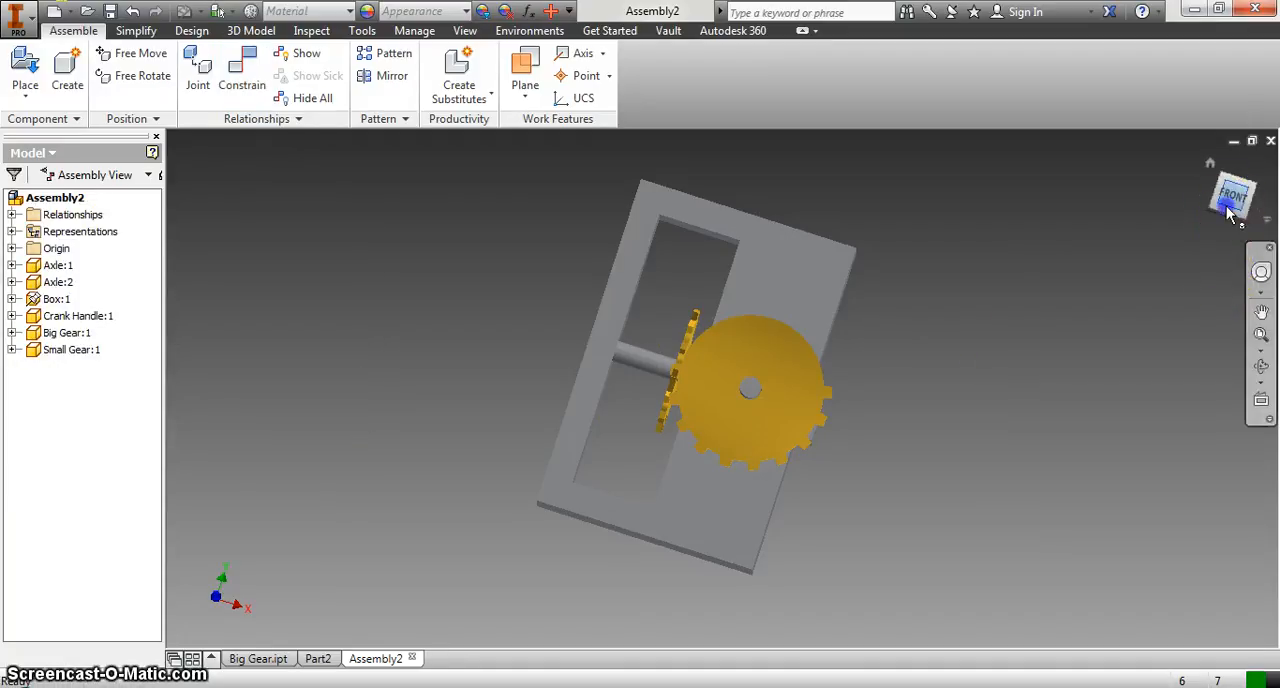
# Step: Show the small gear's relationships and set the offset of its Insert constraint with the axle to 0.5 in
pyautogui.moveTo(1227, 206); pyautogui.dragTo(204, 216)
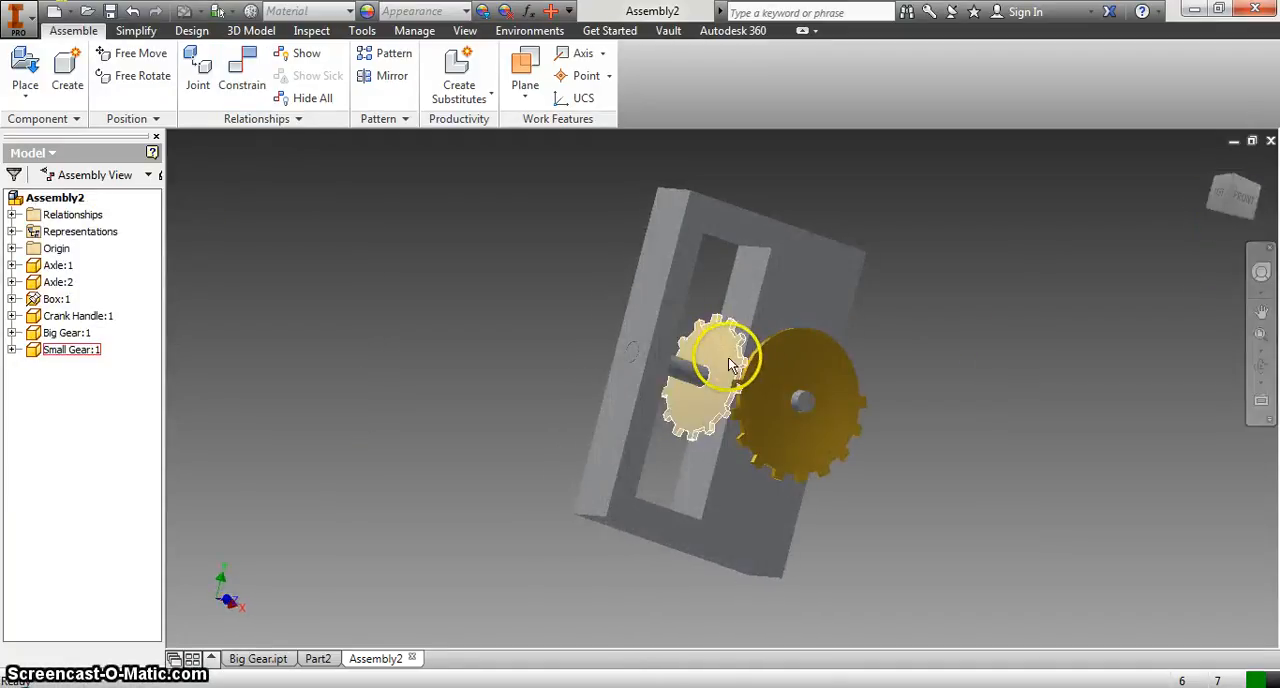
pyautogui.rightClick(731, 367)
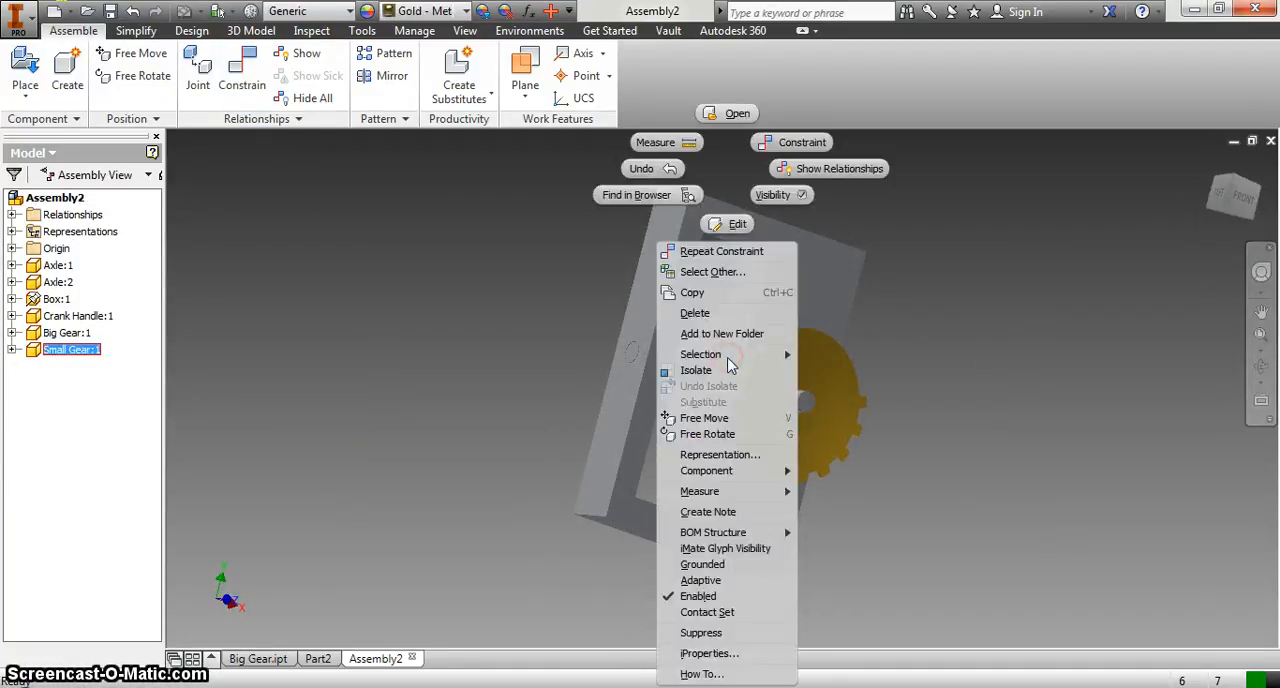
pyautogui.click(825, 168)
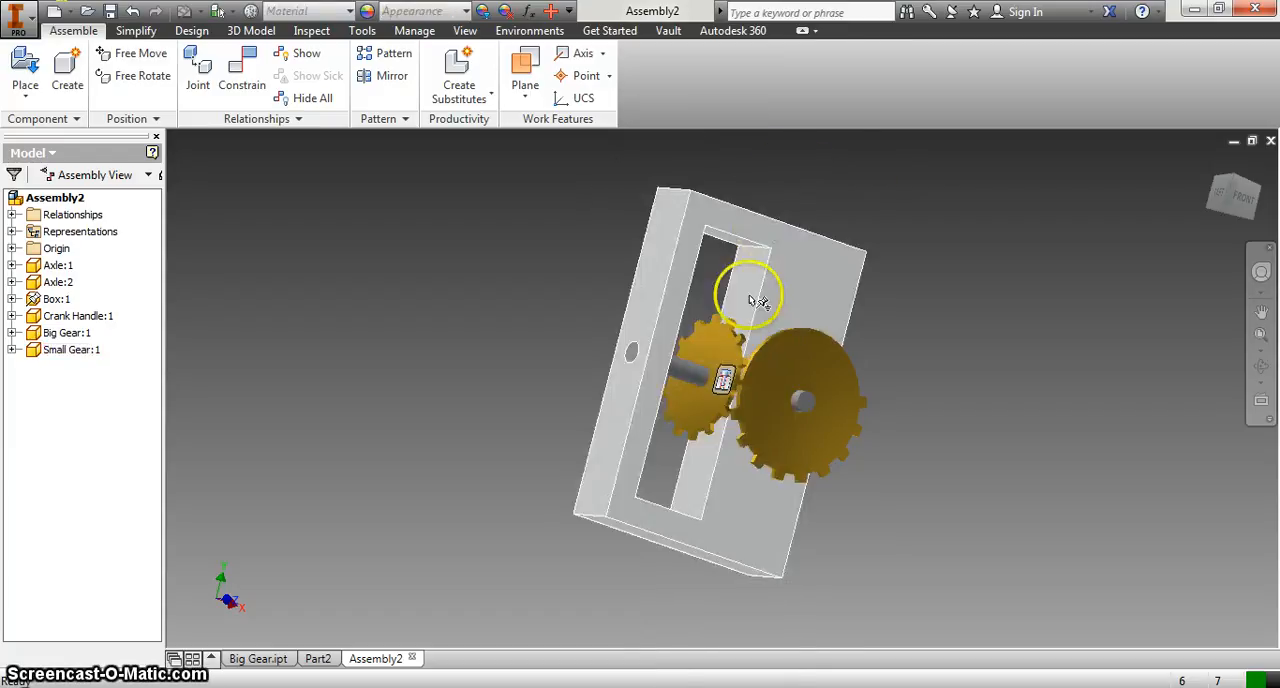
pyautogui.doubleClick(720, 382)
pyautogui.moveTo(530, 464); pyautogui.dragTo(430, 482)
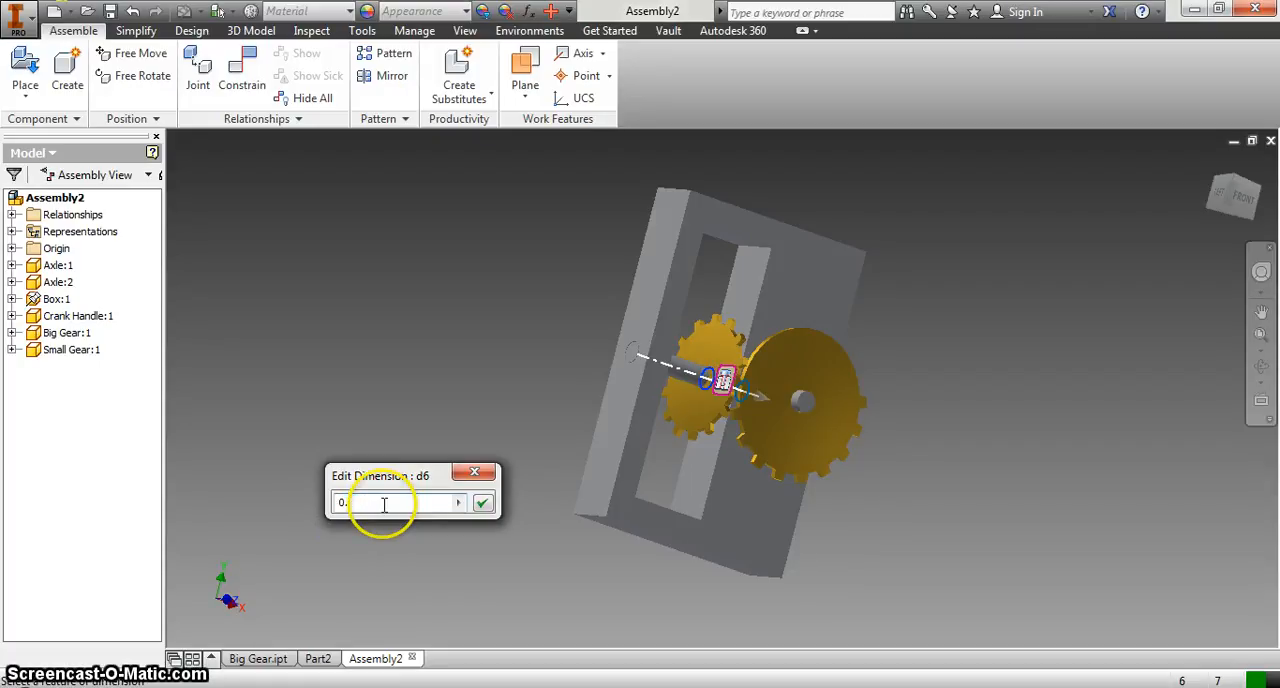
pyautogui.write('0.5')
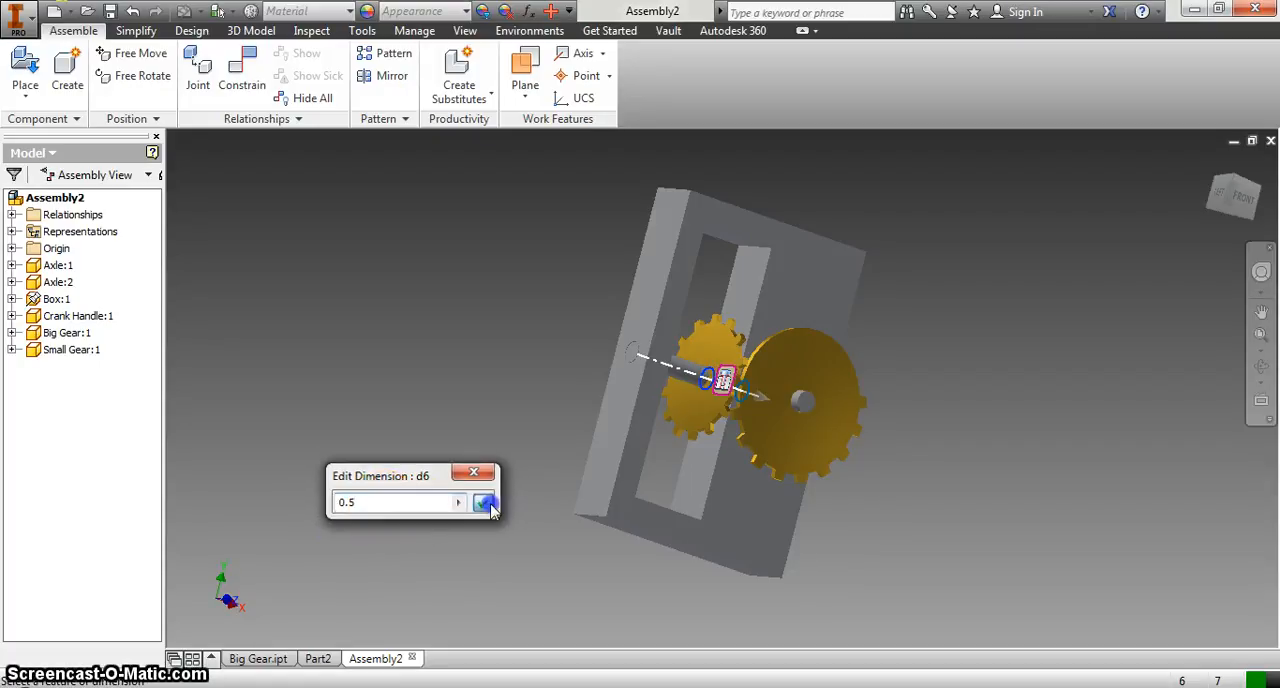
pyautogui.click(481, 502)
# Step: Check the small gear's position against the big gear and set its Insert constraint offset to 0.4 in
pyautogui.click(1252, 218)
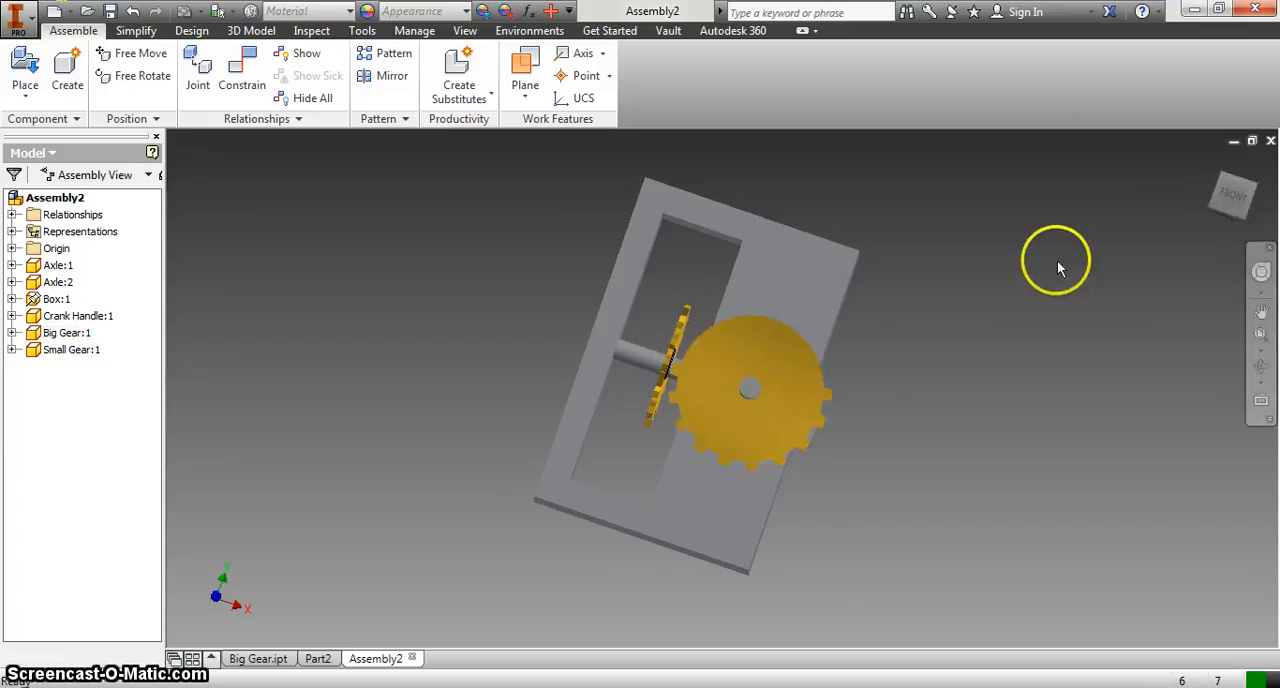
pyautogui.click(1228, 199)
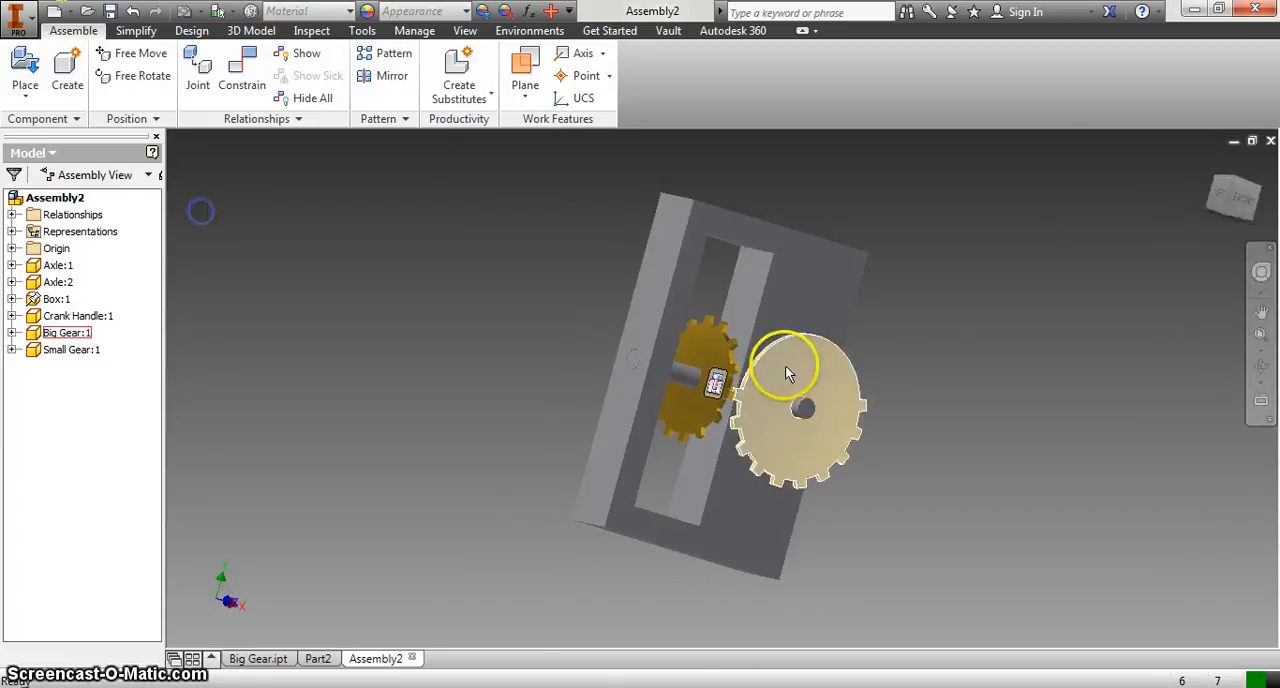
pyautogui.doubleClick(706, 378)
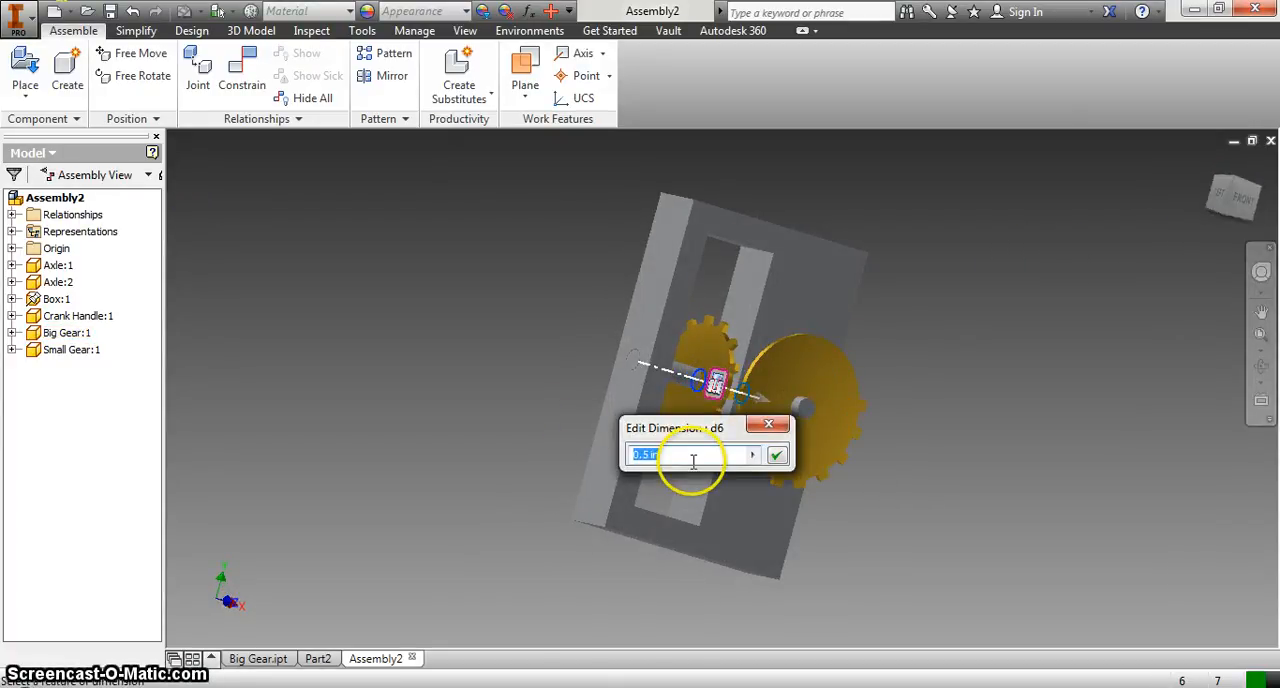
pyautogui.write('.4')
pyautogui.press('Return')
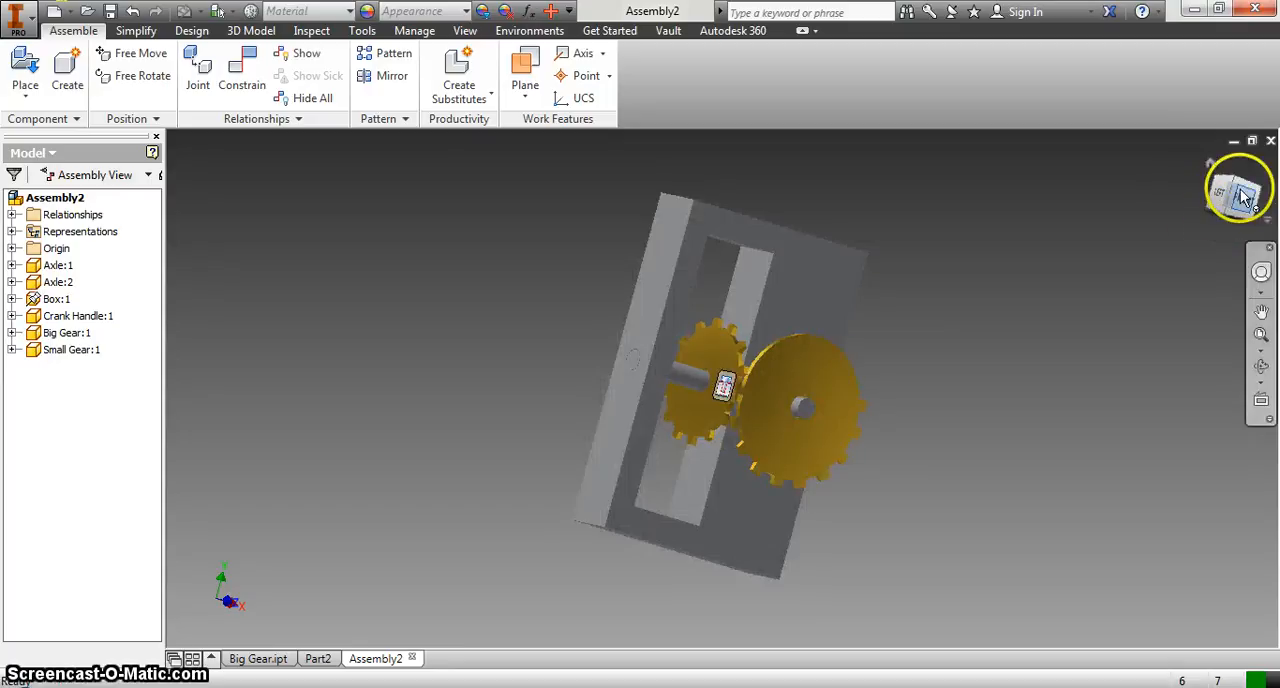
# Step: View the gear box from an angle and hide the relationship display of the small gear
pyautogui.click(1244, 197)
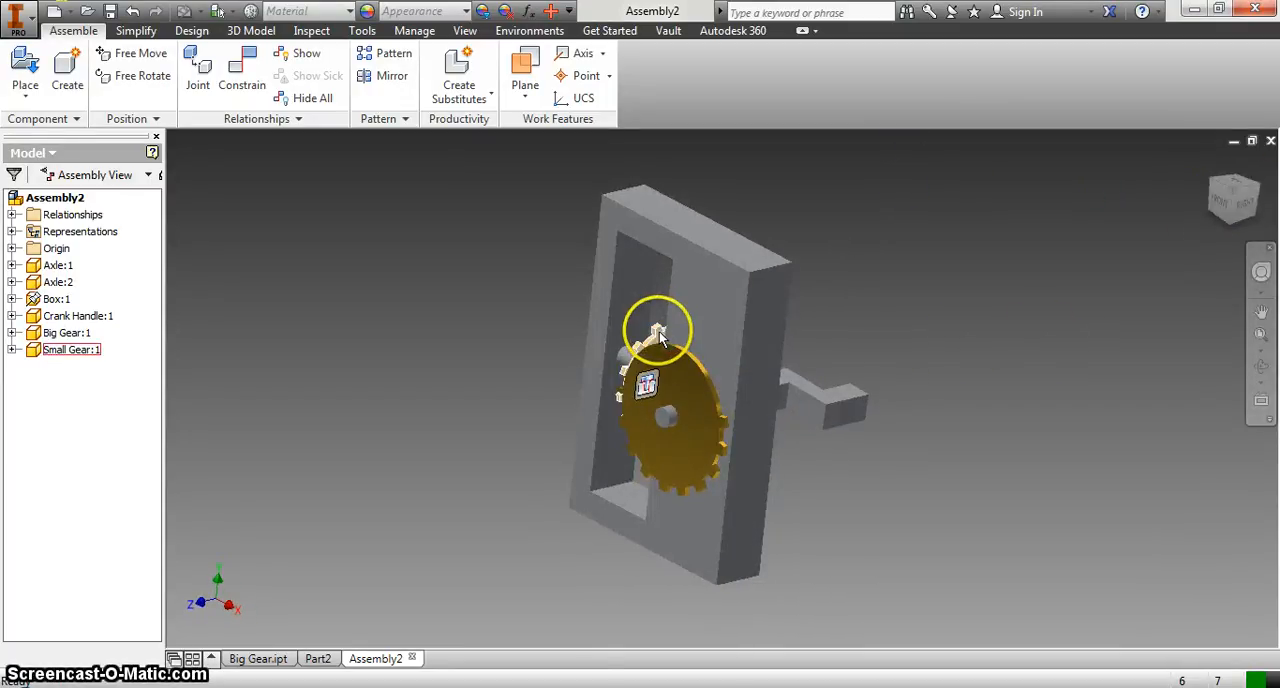
pyautogui.rightClick(659, 333)
pyautogui.click(757, 187)
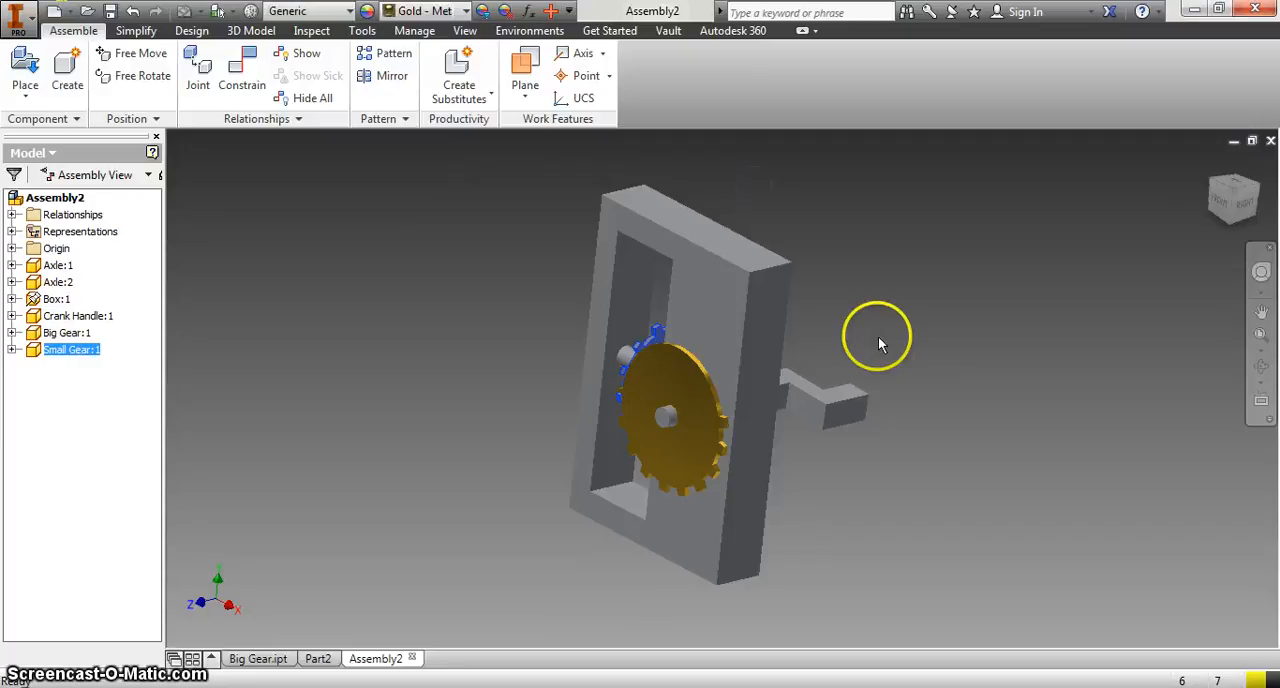
# Step: Turn the crank handle and the big gear slightly by hand to test their motion, and clear the selection
pyautogui.moveTo(864, 418); pyautogui.dragTo(868, 455)
pyautogui.moveTo(723, 419); pyautogui.dragTo(697, 424)
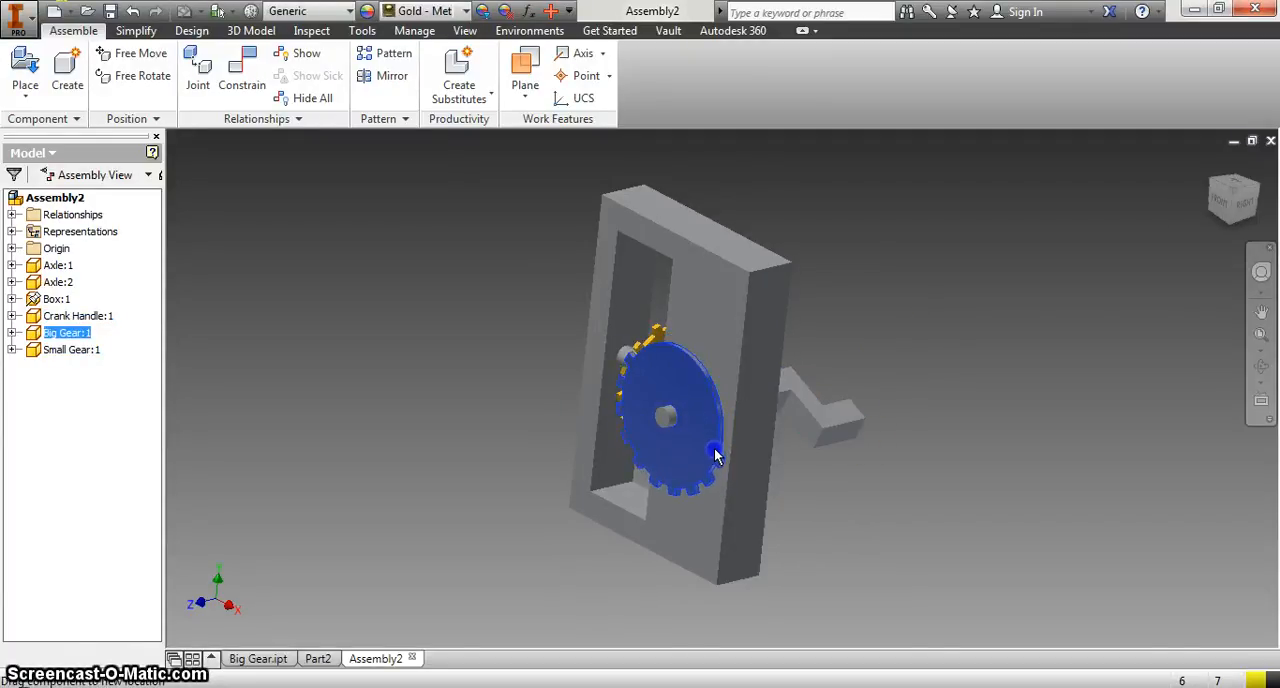
pyautogui.click(931, 355)
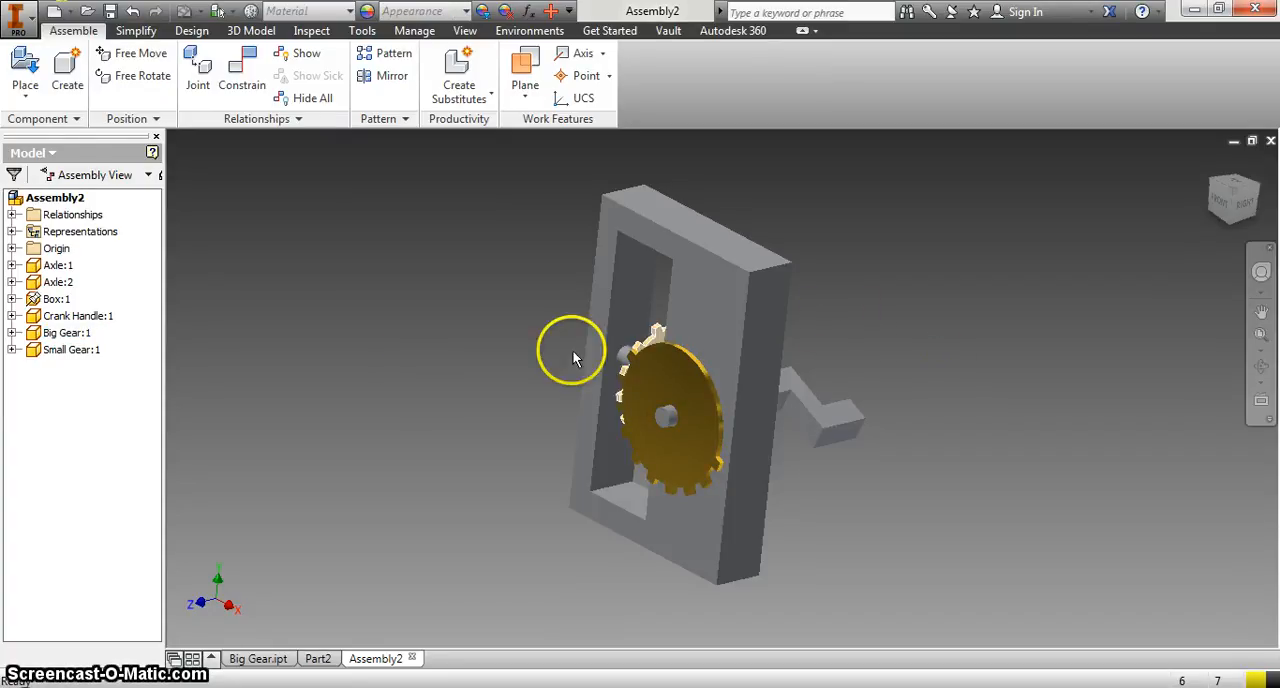